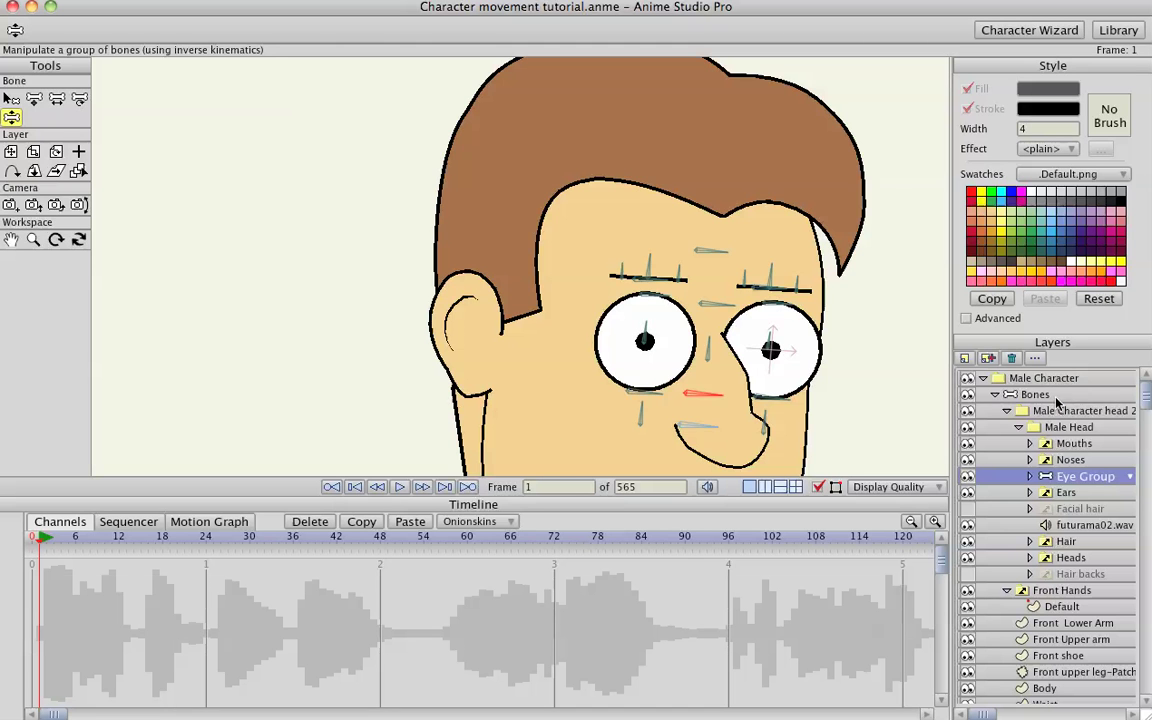
- Select the Bones layer and delete its existing keyframes with the timeline at frame 0
left_click(1055, 396)
left_click(34, 540)
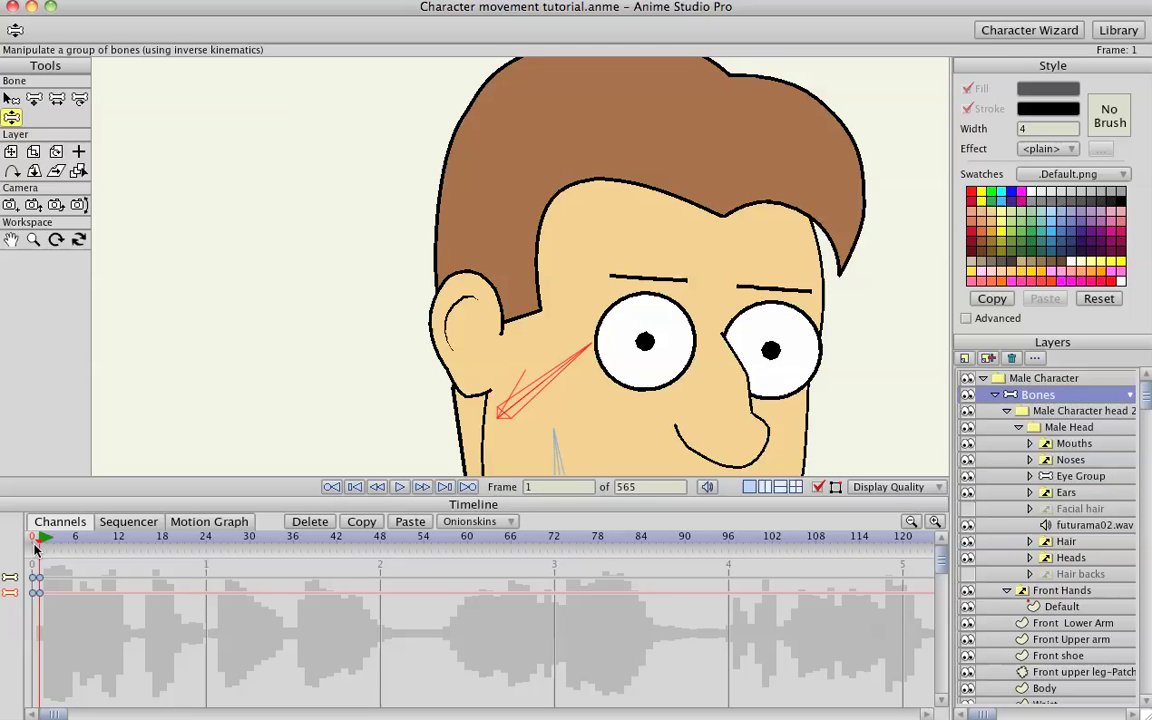
left_click(307, 523)
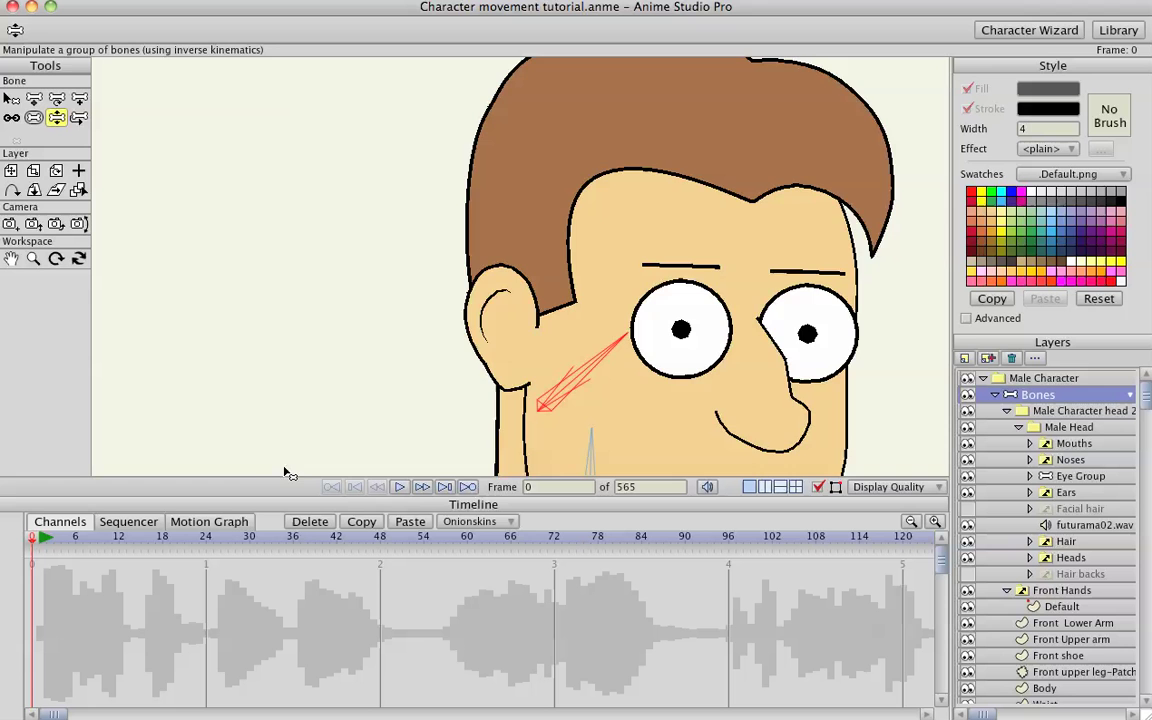
scroll(338, 398, "down", 5)
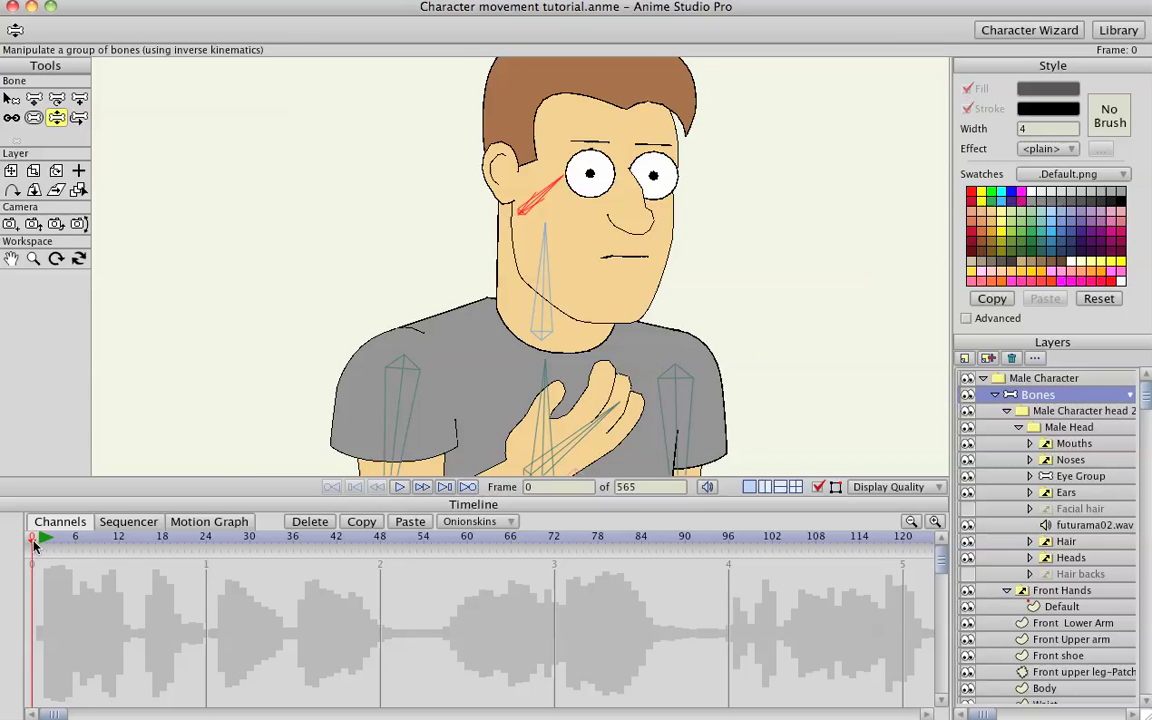
- Play the animation from frame 0 to check the lip sync, and return the timeline to its beginning
key("space")
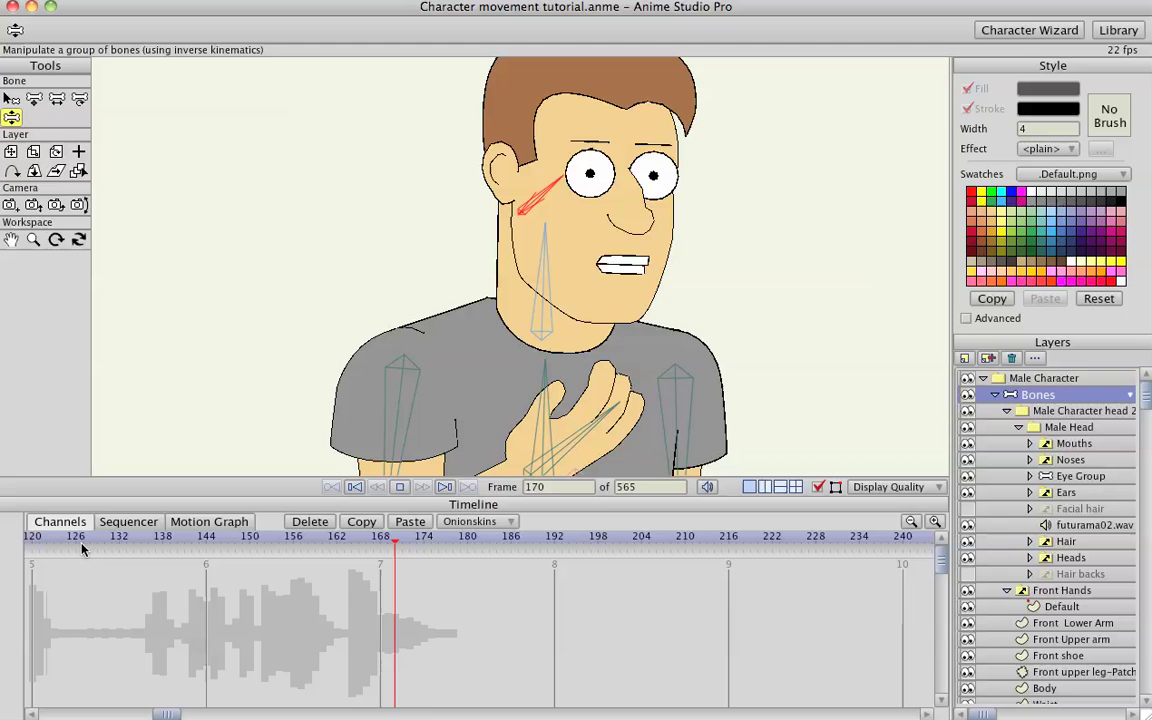
key("space")
left_click_drag(165, 714, 50, 714)
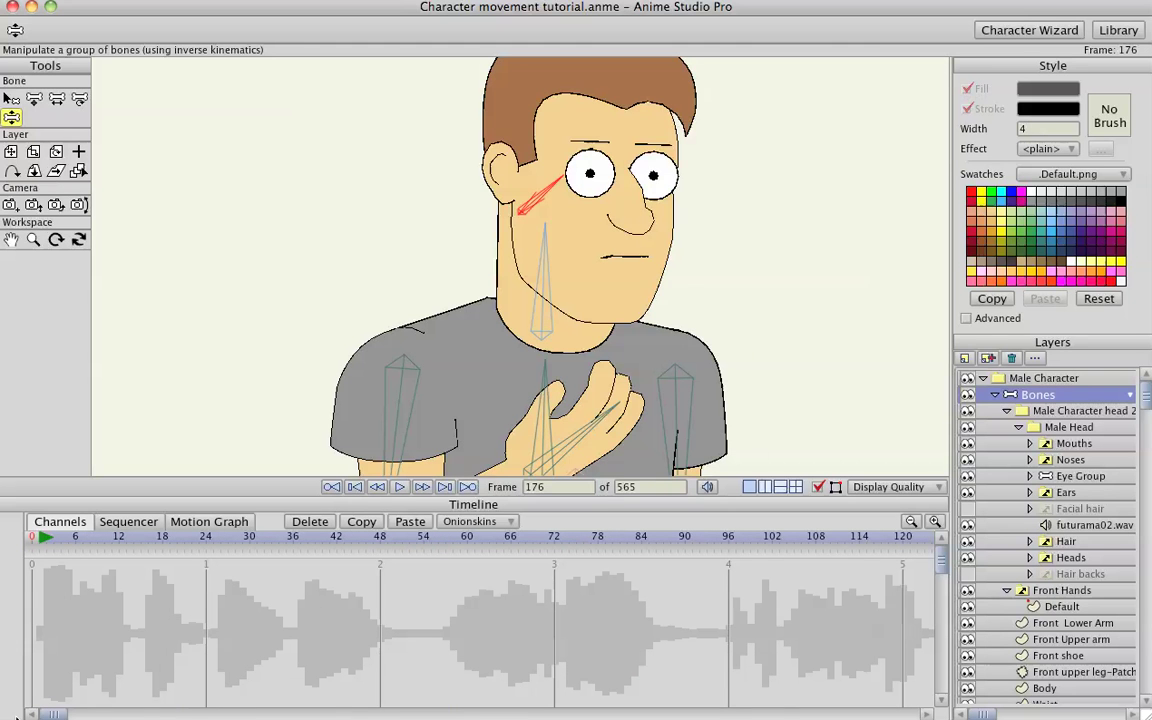
- In the Eye Group layer at frame 1, translate the pupil bone sideways to about X 0.24, Y 0.24
left_click(1068, 480)
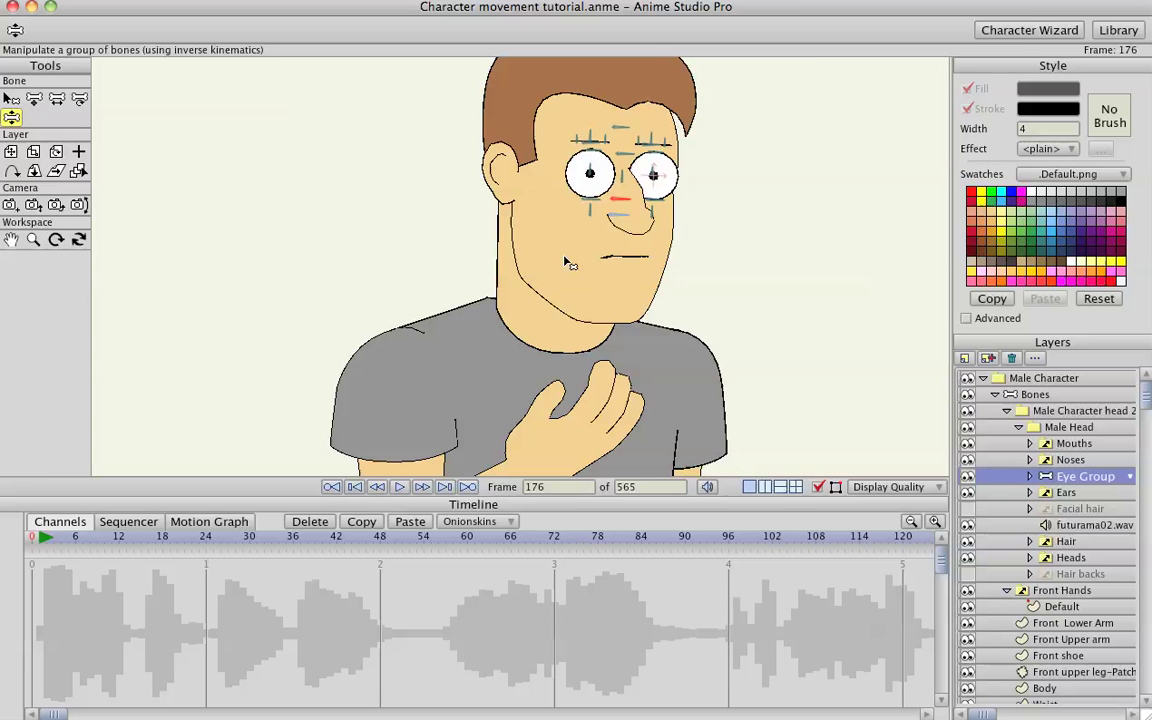
scroll(572, 254, "down", 1)
scroll(576, 253, "up", 2)
left_click_drag(600, 208, 570, 338)
left_click_drag(627, 300, 622, 324)
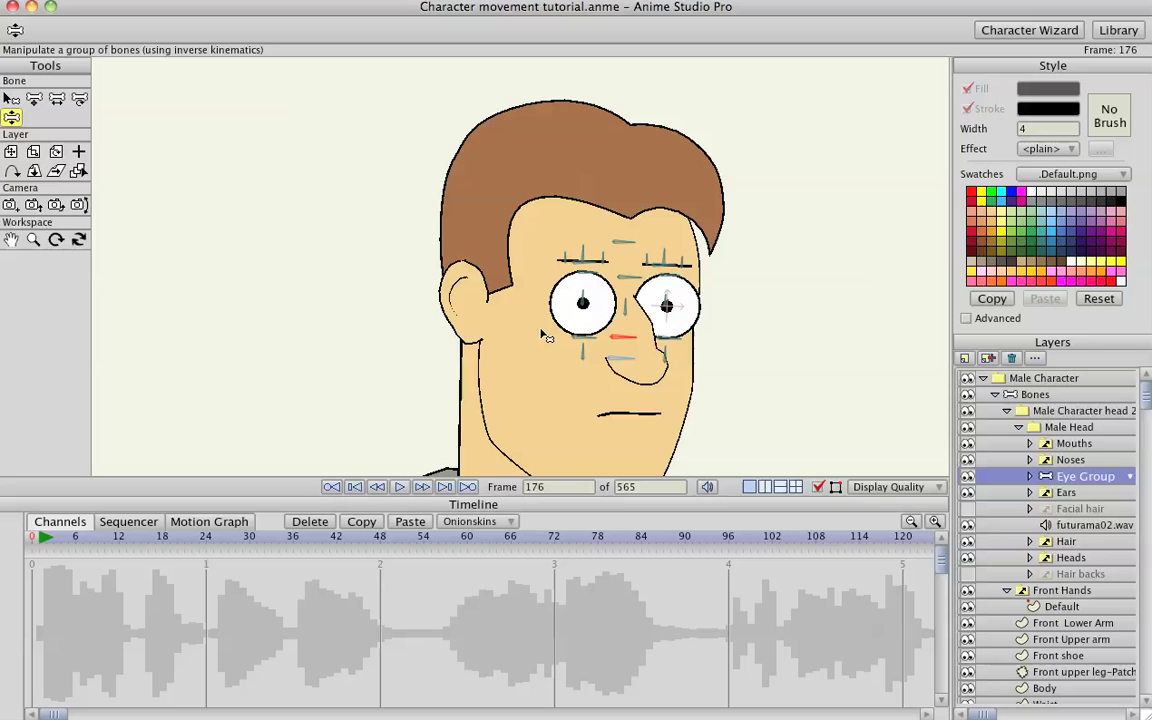
left_click(34, 100)
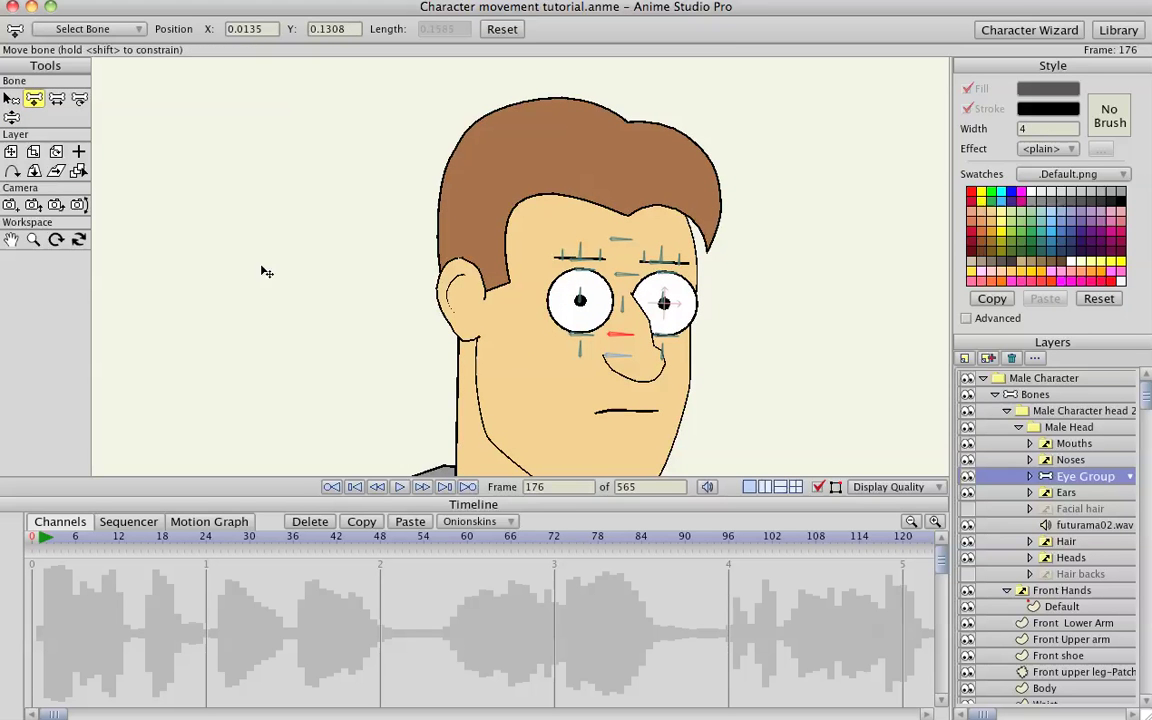
mouse_move(46, 540)
left_mouse_down()
mouse_move(135, 545)
mouse_move(38, 545)
left_mouse_up()
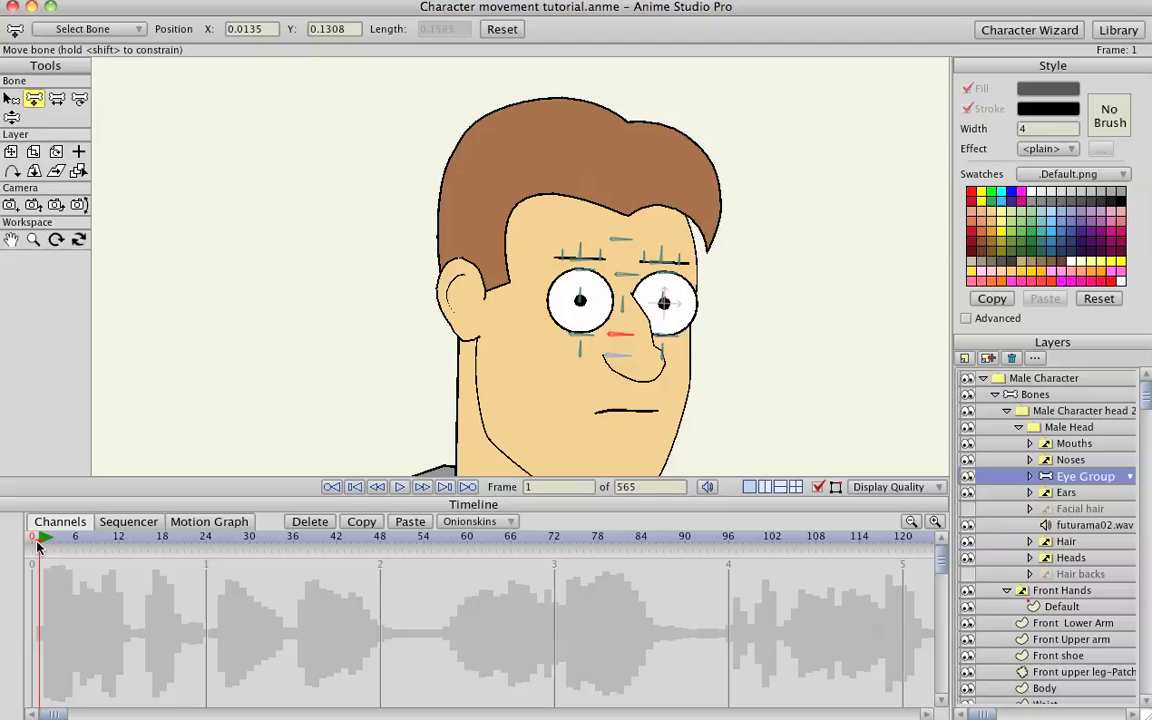
left_click_drag(625, 311, 649, 316)
left_click(605, 300)
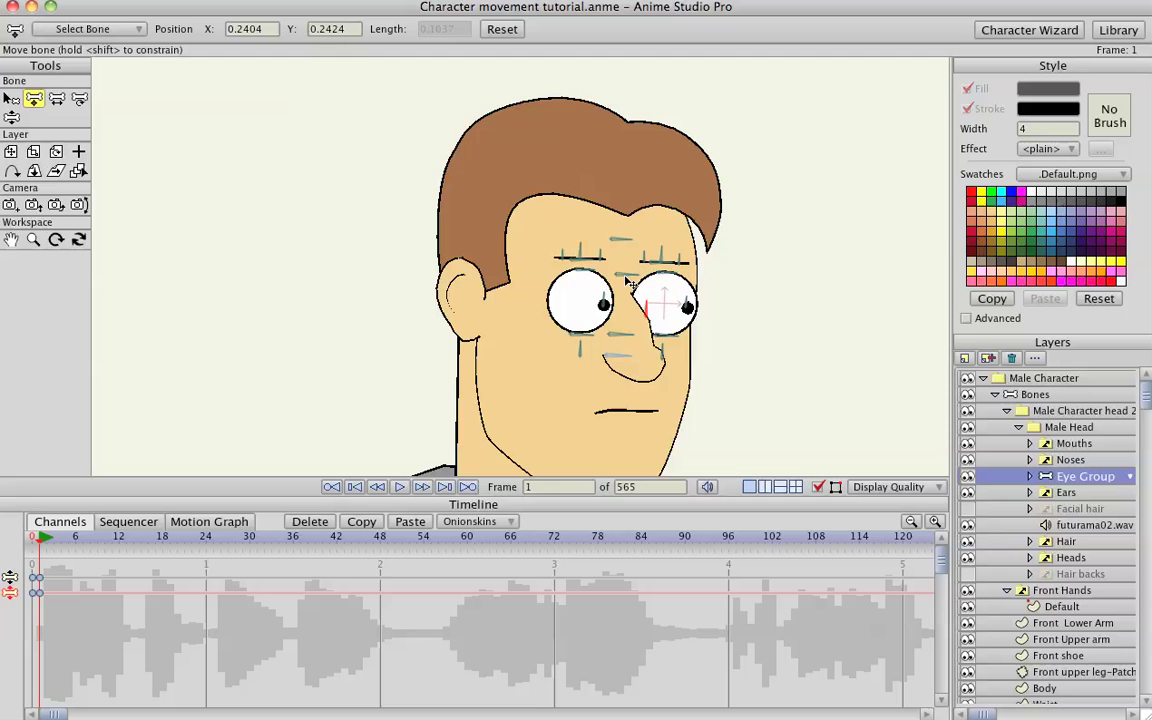
- Lower the upper eyelids halfway at frame 1, to about X 0.05, Y 0.31, and play back the opening dialogue
left_click_drag(617, 266, 634, 307)
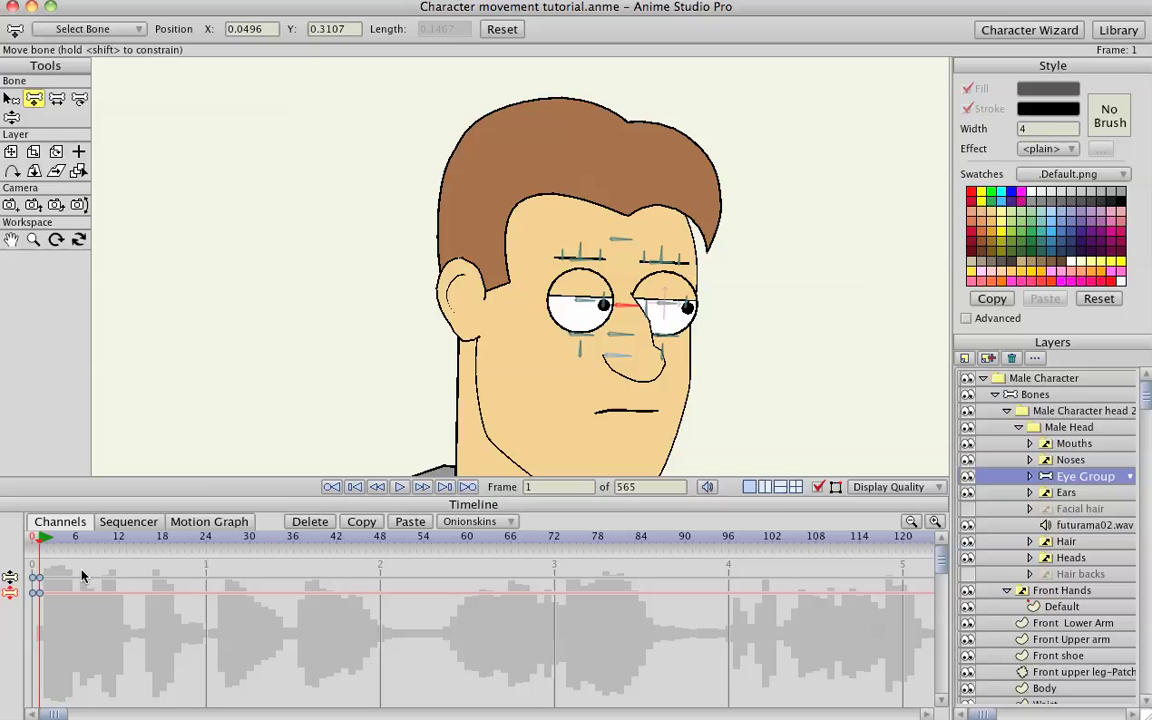
key("space")
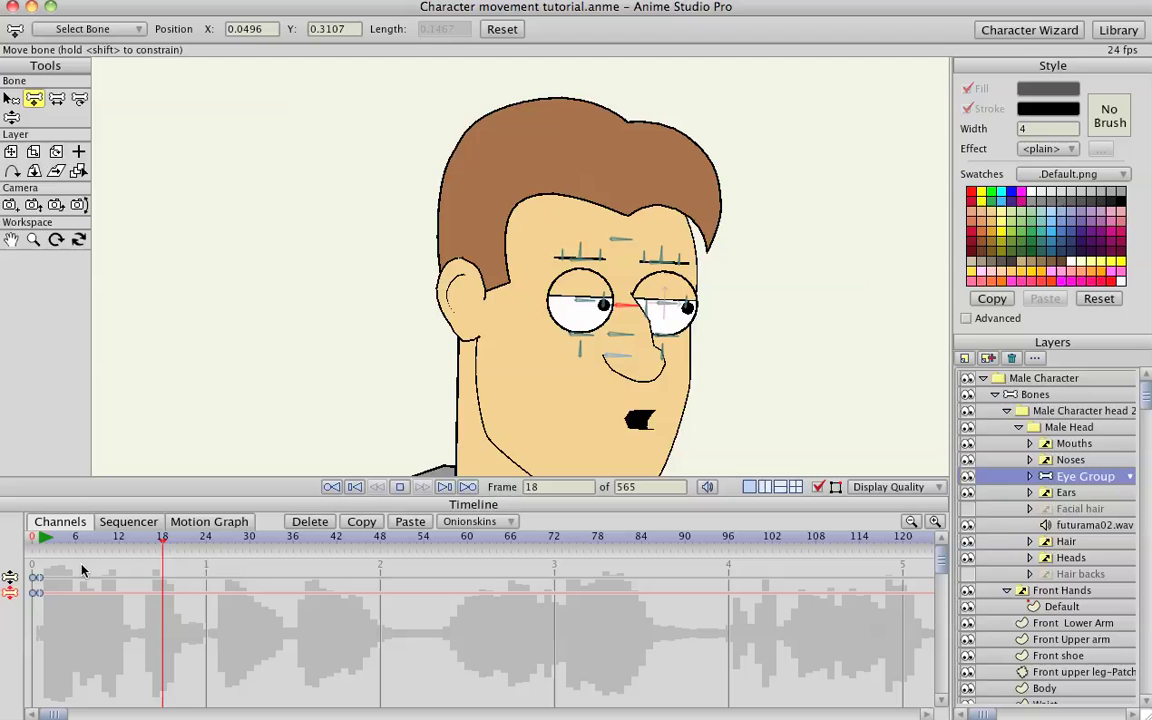
key("space")
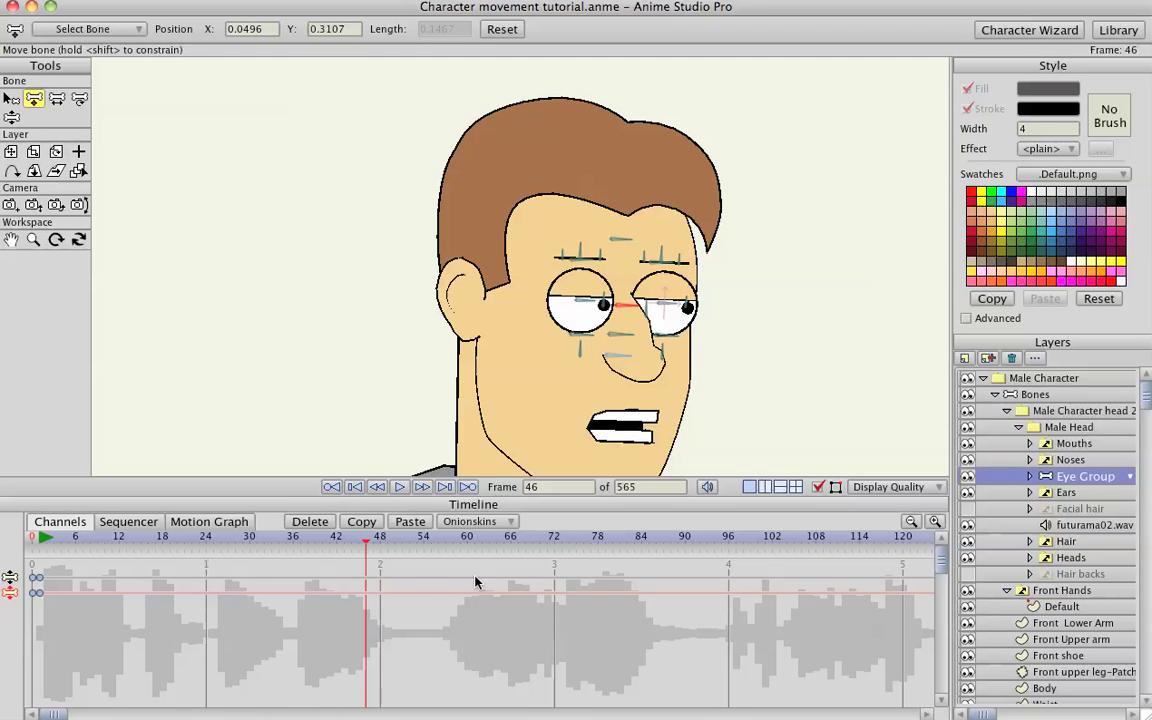
- Key the half-closed upper eyelids at frame 56 and raise them fully open at frame 62, about X 0.08, Y 0.50
left_click(425, 545)
left_click_drag(424, 545, 442, 545)
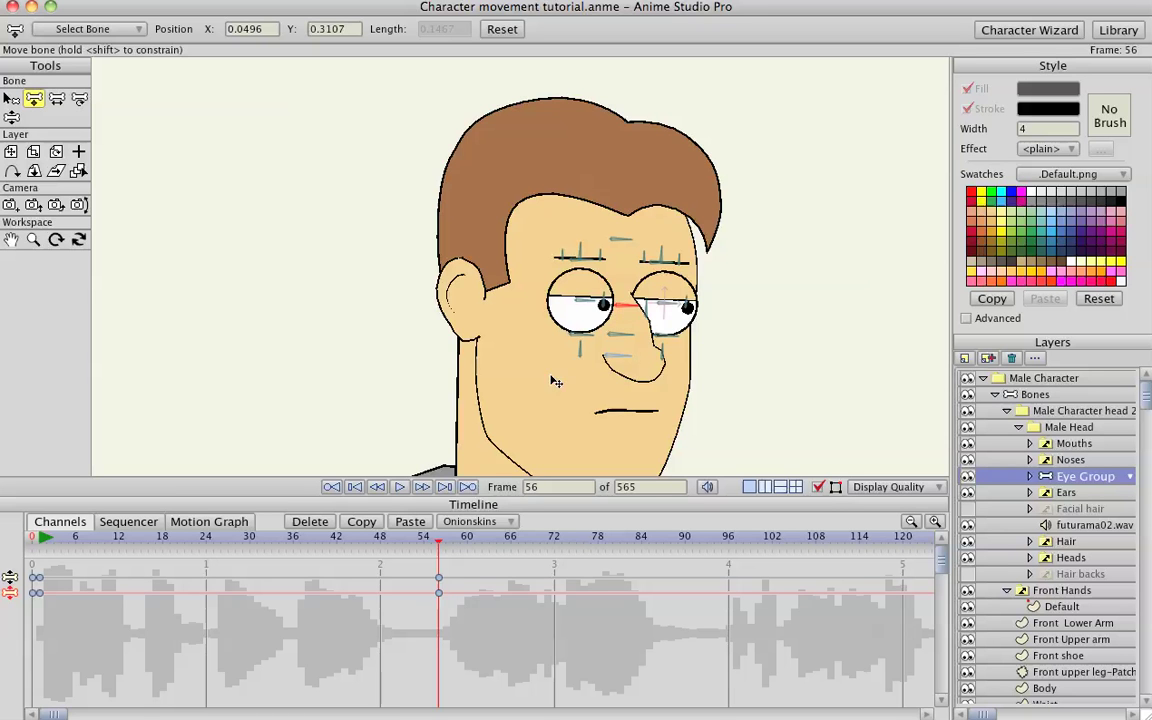
left_click_drag(478, 540, 482, 541)
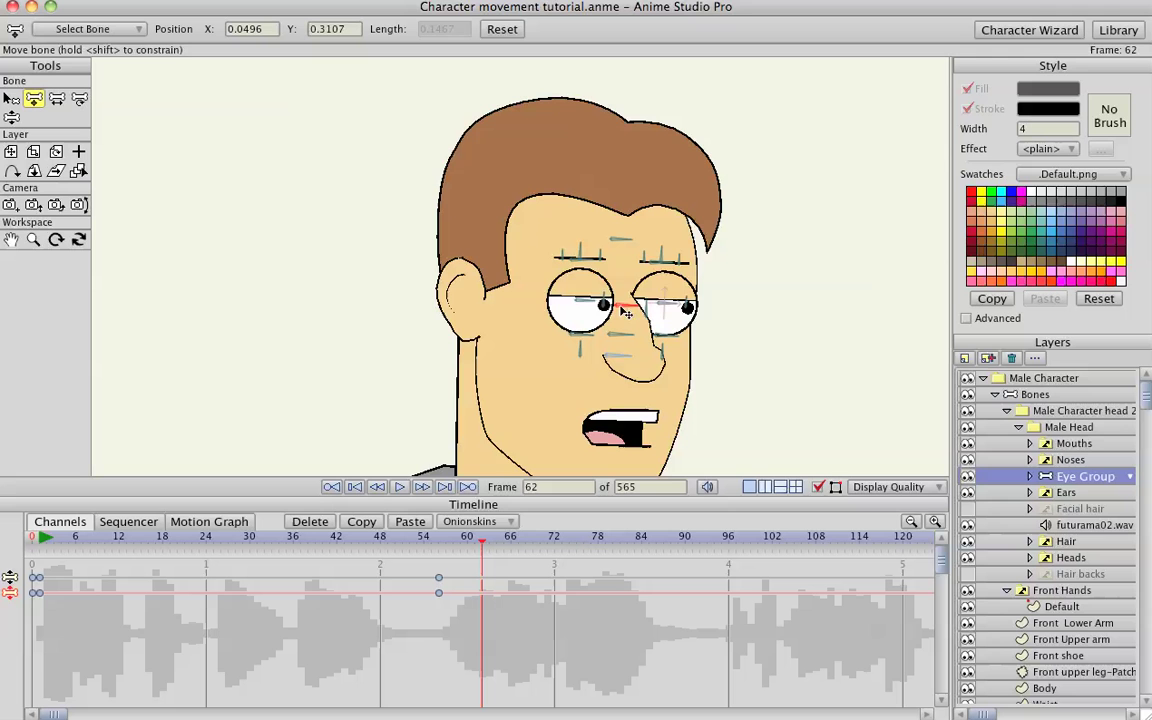
left_click_drag(625, 312, 630, 272)
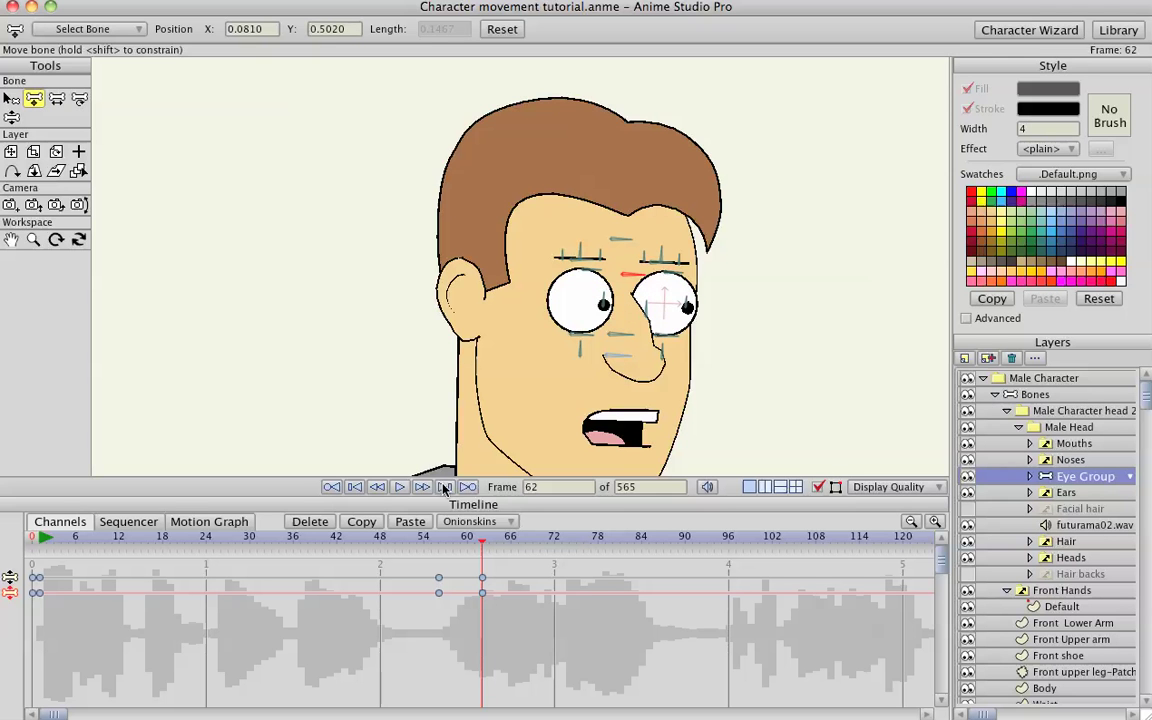
- Play back the section around frame 62 to check the eyelid opening
left_click(372, 543)
key("space")
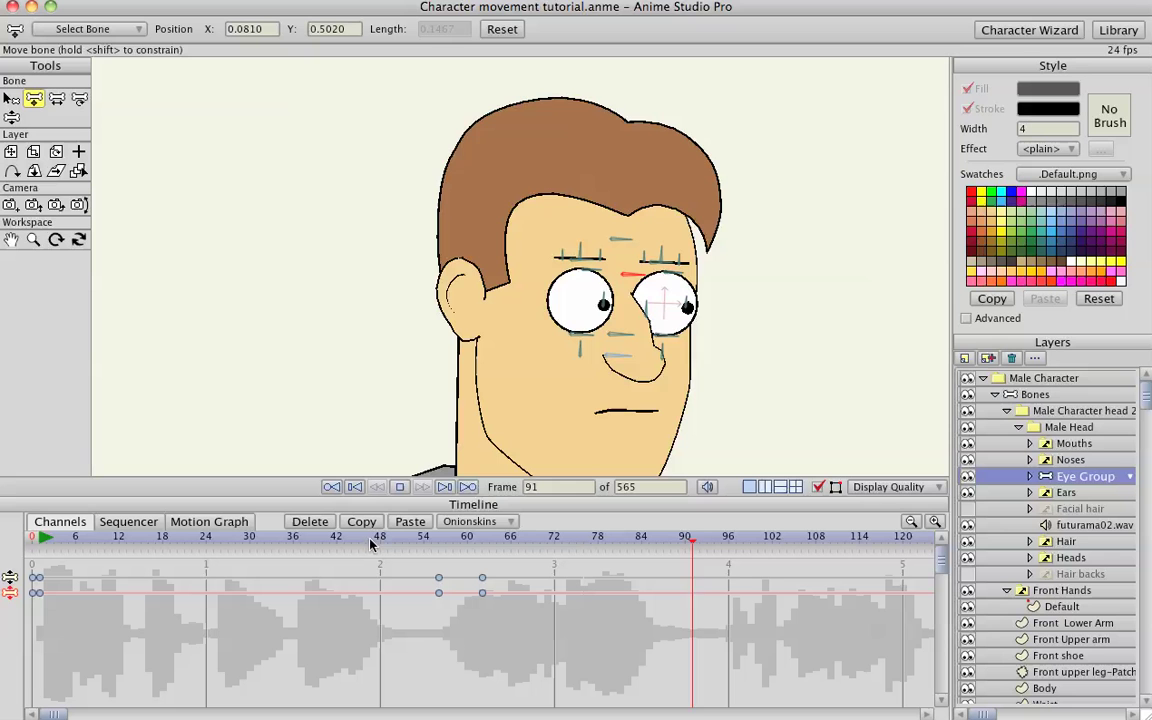
key("space")
- Key the pupils at frame 95 and shift them back toward the eye centres at frame 98, about X 0.13, Y 0.32
left_click_drag(620, 414, 601, 356)
left_click_drag(706, 543, 721, 543)
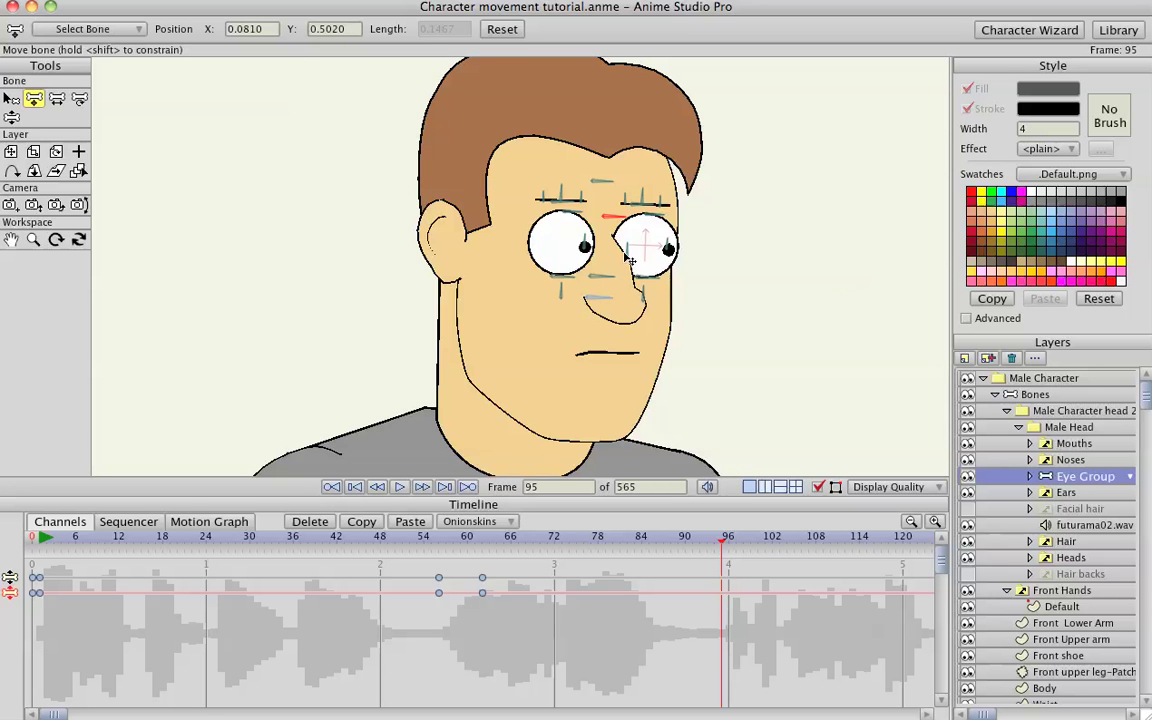
left_click_drag(631, 260, 650, 357)
left_click(745, 545)
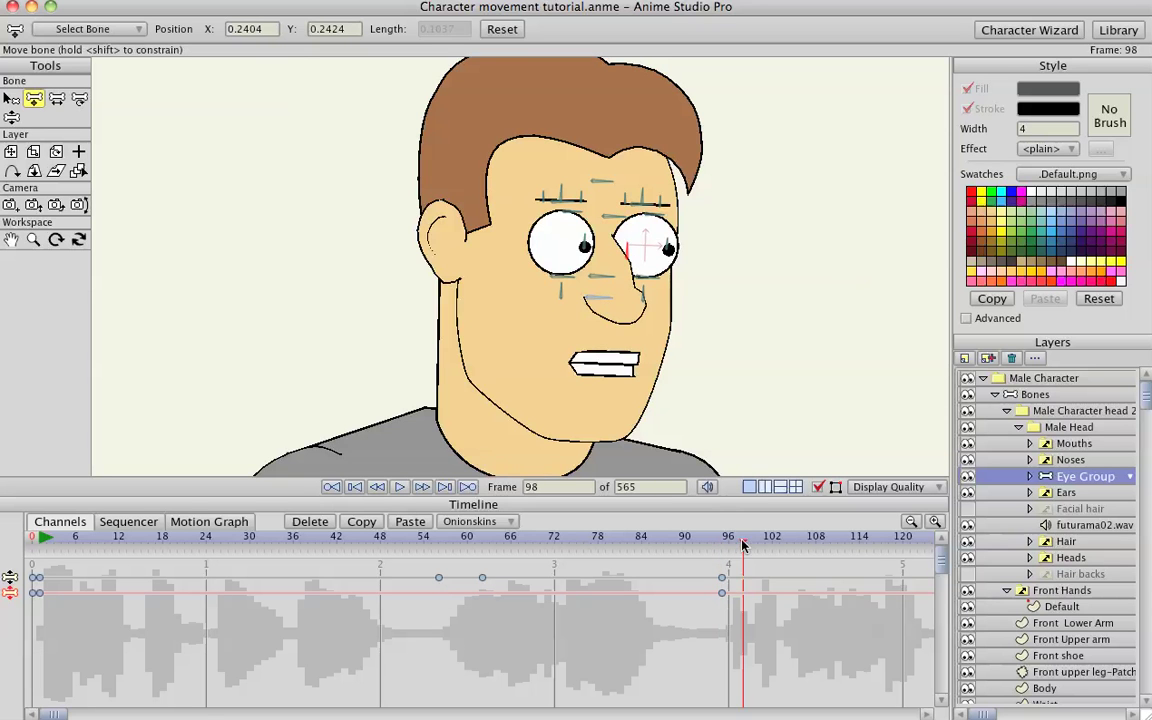
left_click_drag(621, 246, 609, 246)
- Key the open upper eyelids at frame 95 and lower them at frame 98 to about X 0.07, Y 0.37
left_click(725, 541)
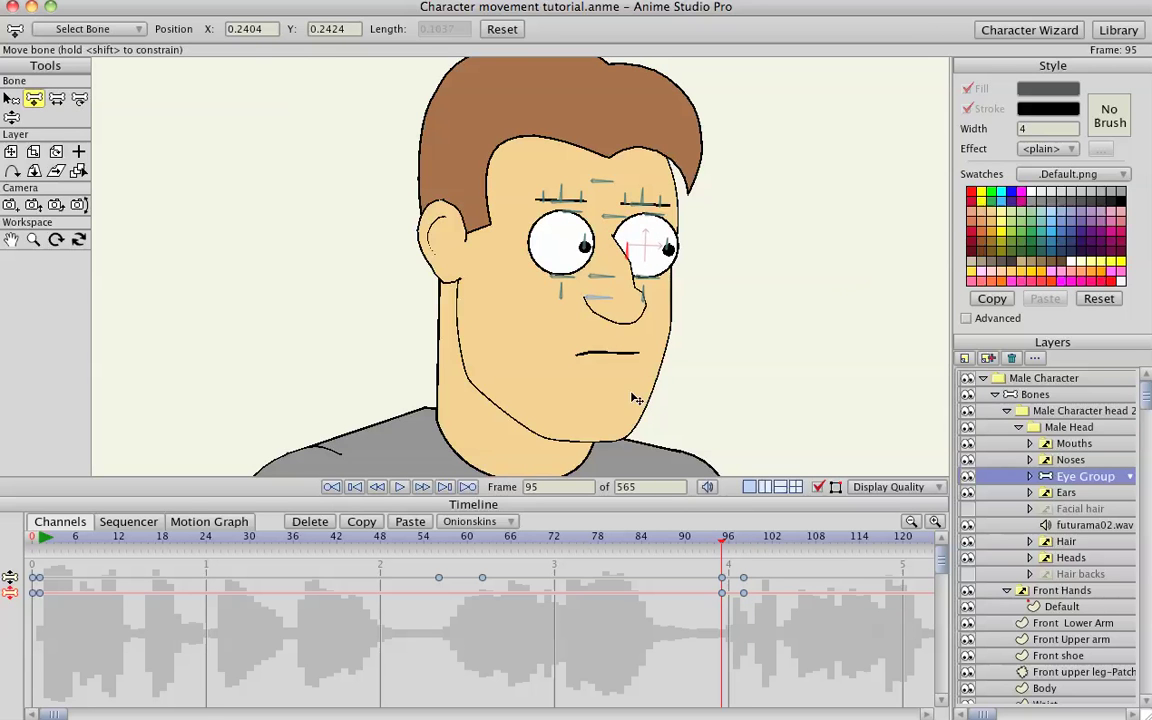
left_click(616, 218)
left_click(743, 541)
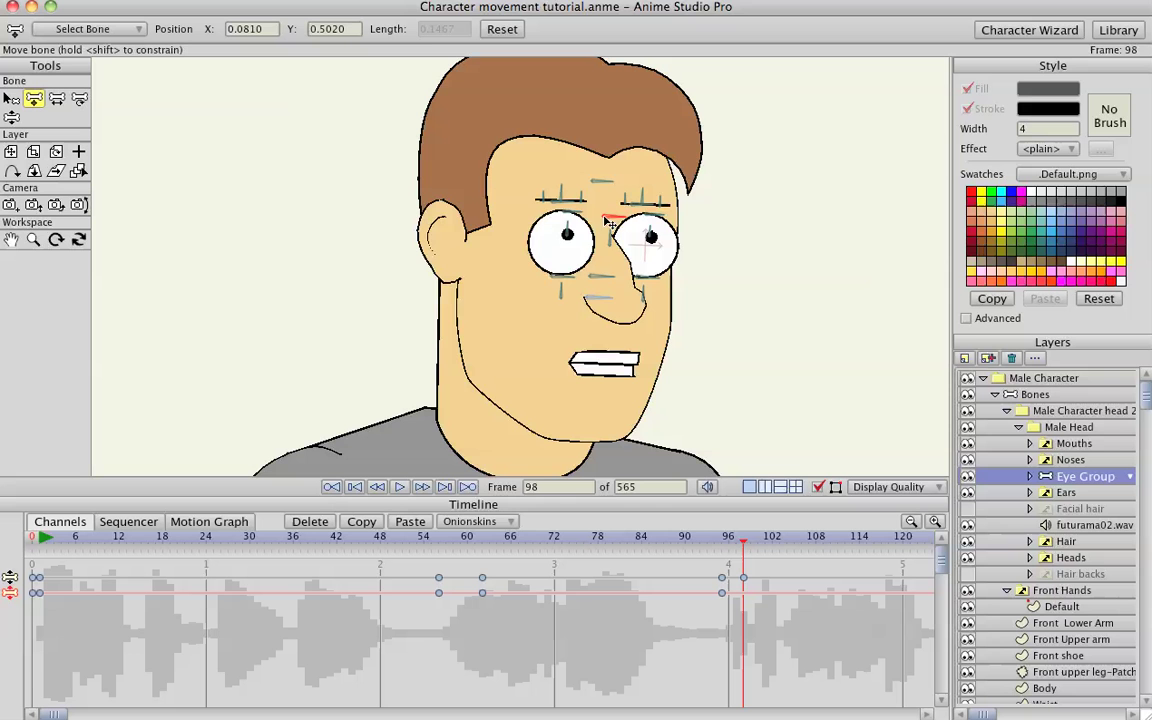
left_click_drag(607, 222, 611, 243)
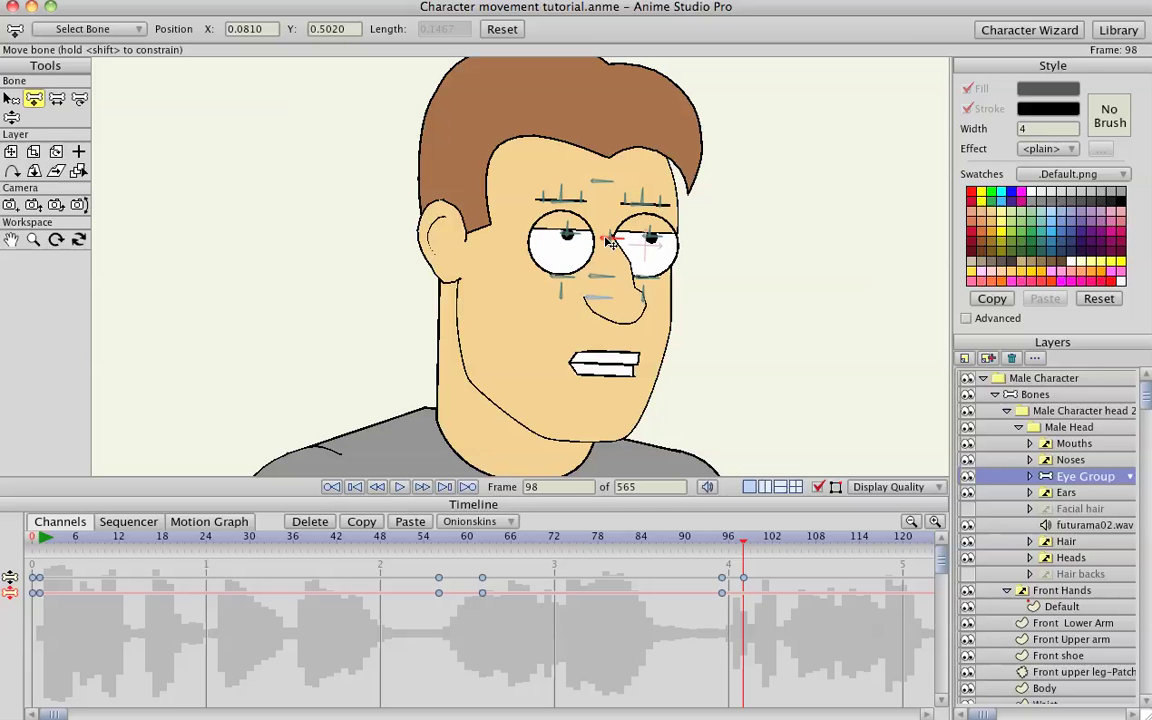
- Play back the section through frame 98 to check the pupil and eyelid movement
left_click(563, 541)
key("space")
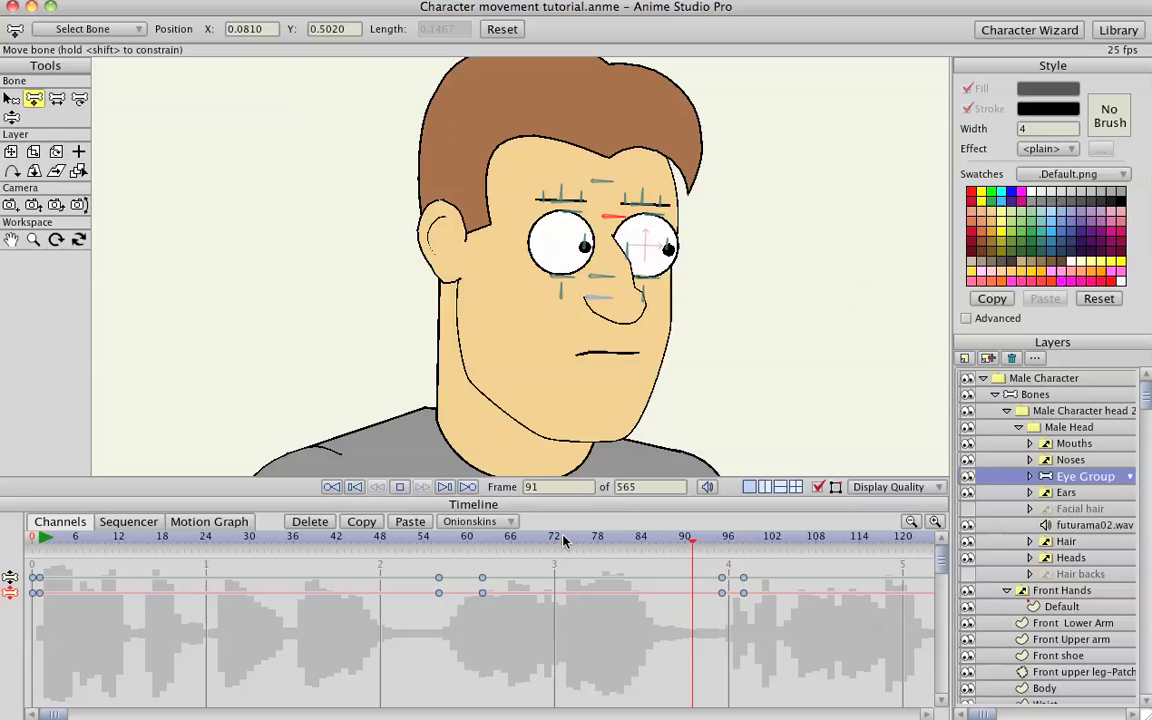
key("space")
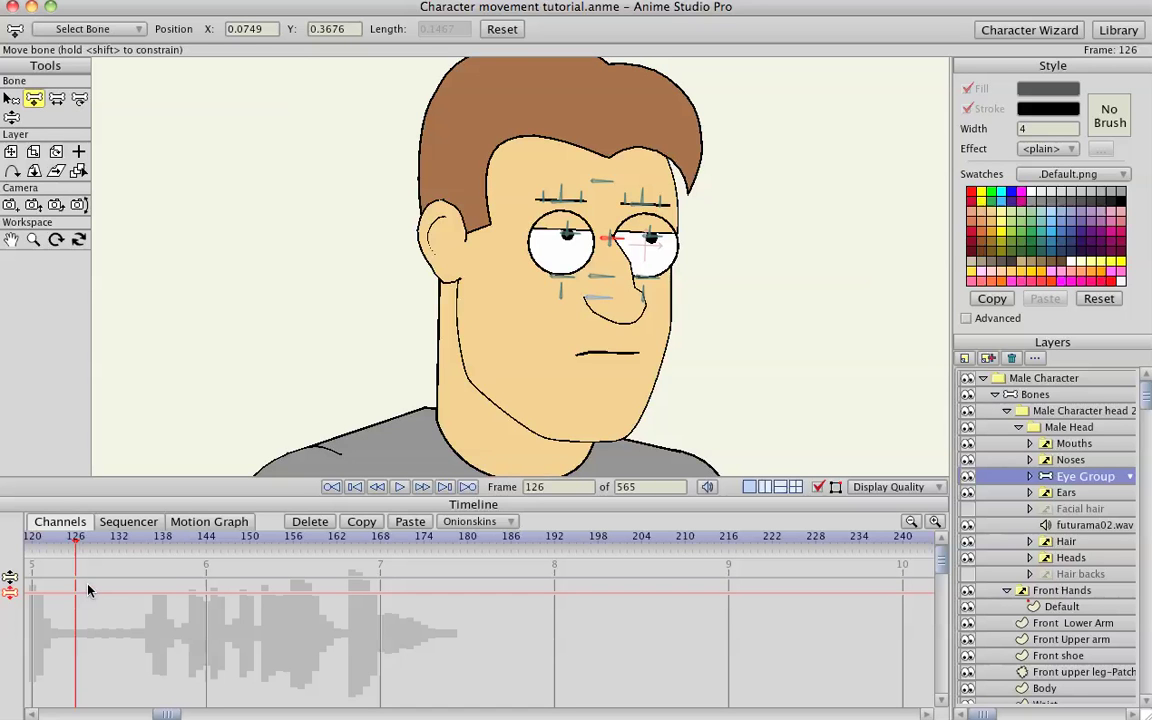
- Key the lower eyelids at frame 134 and raise them at frame 139 to about X 0.02, Y 0.29
left_click_drag(124, 542, 139, 541)
left_click(136, 541)
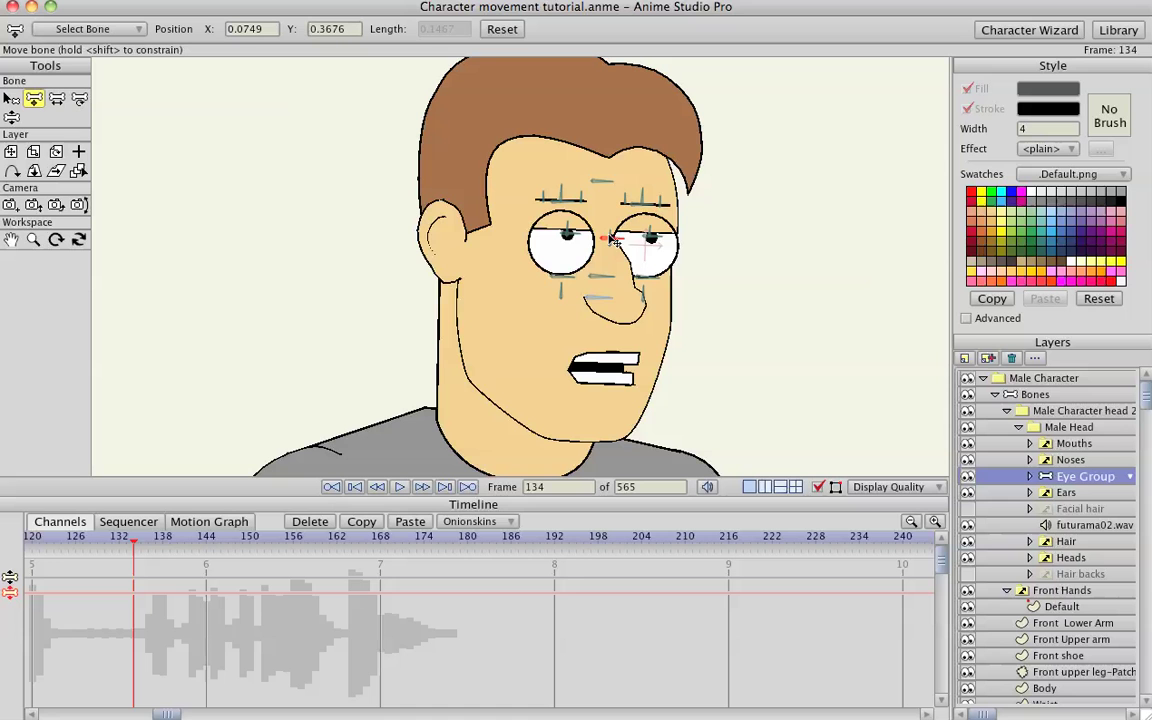
left_click(605, 283)
left_click(170, 542)
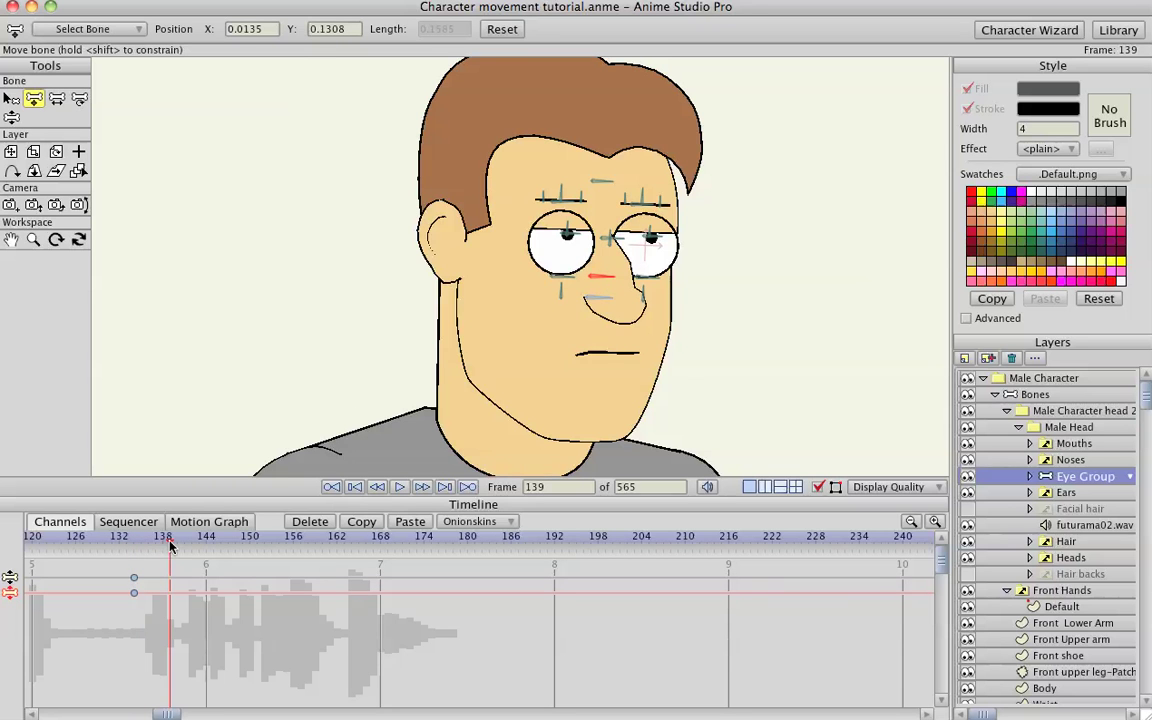
left_click_drag(600, 284, 490, 355)
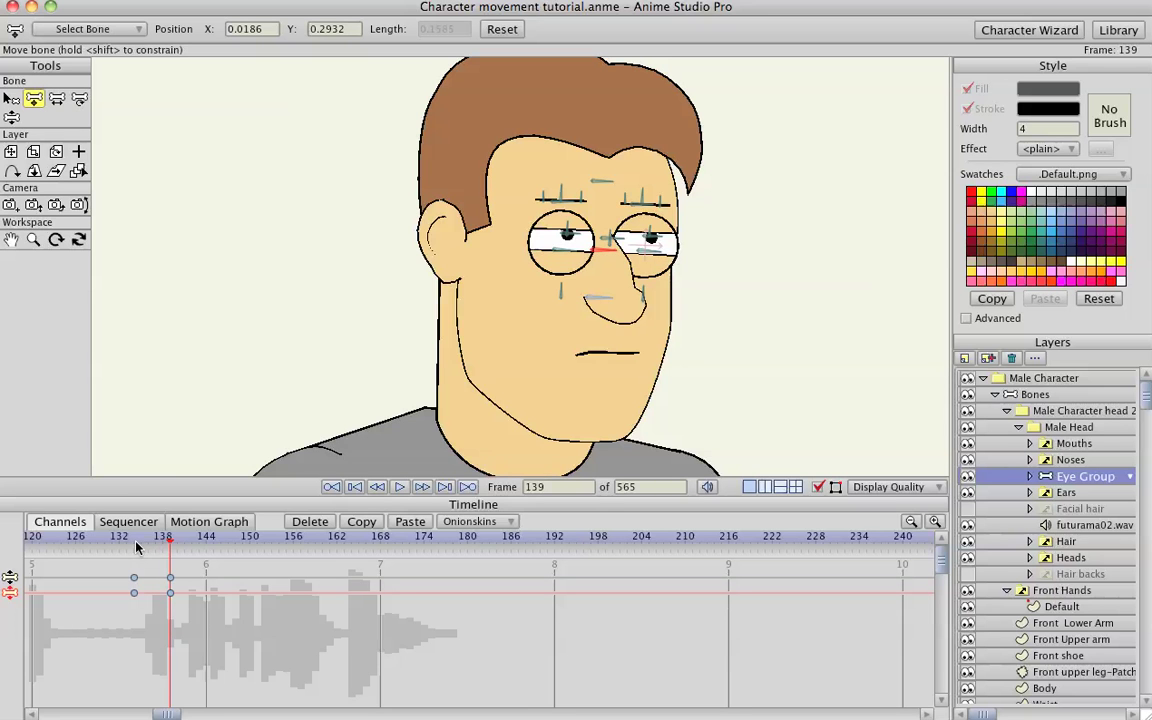
- Try to reposition the upper eyelid bone at frame 139
left_click(136, 543)
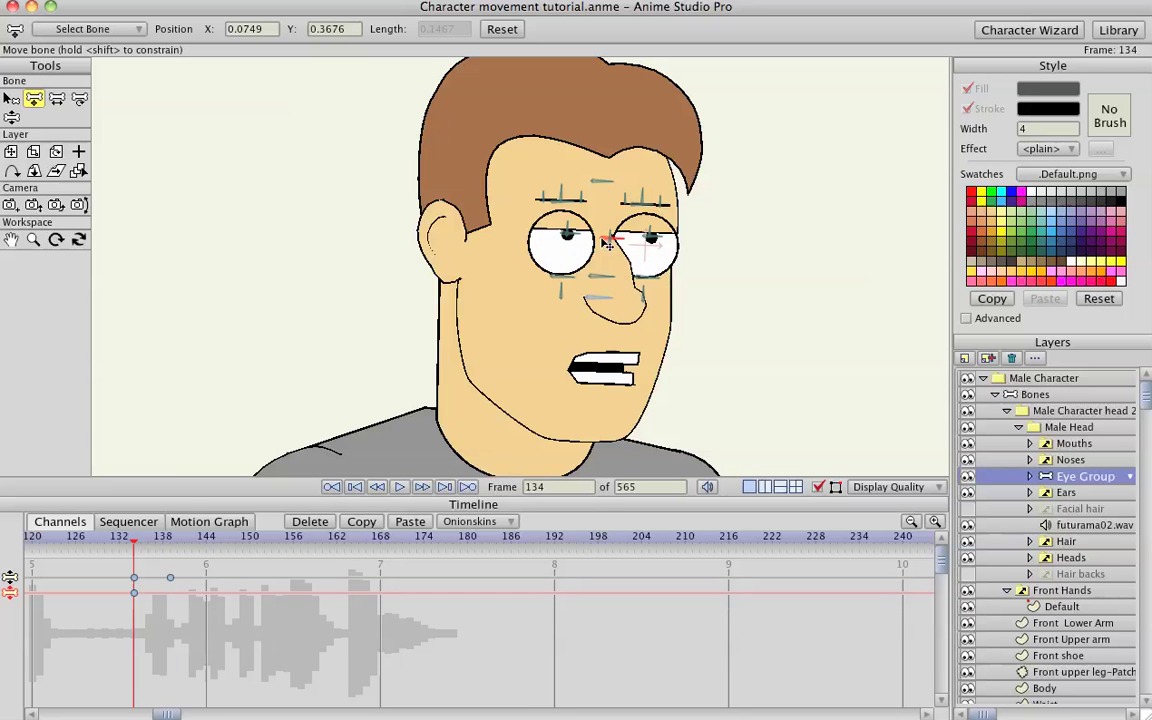
left_click(177, 543)
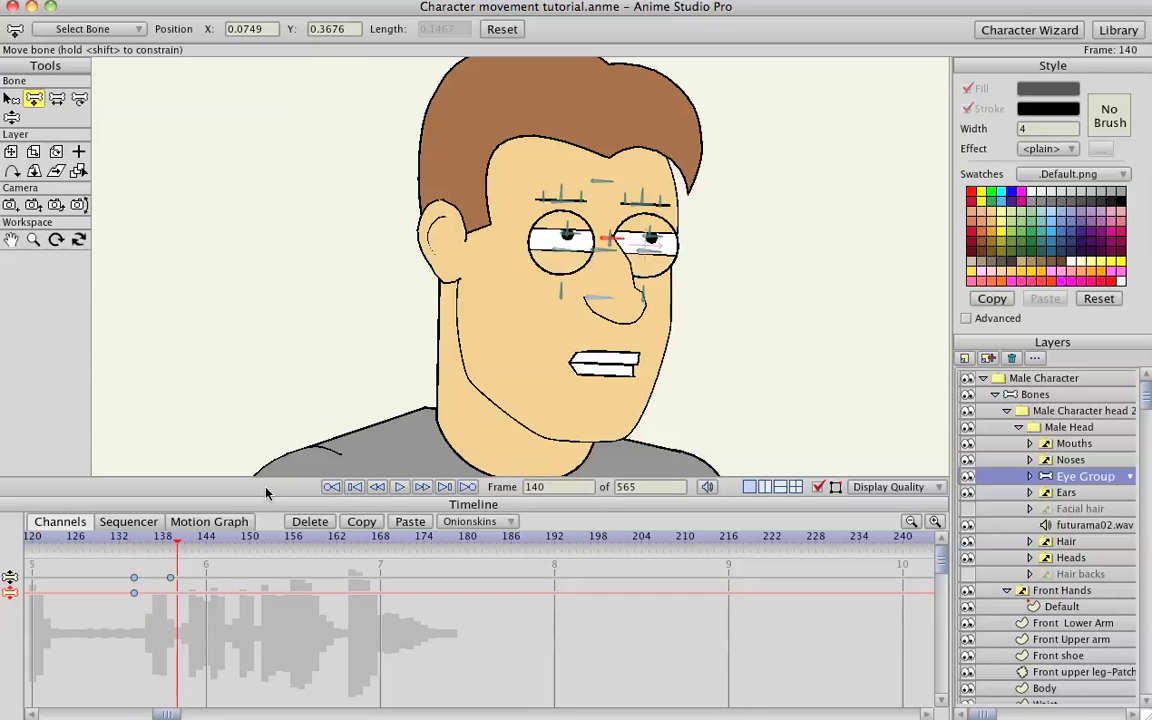
left_click(172, 540)
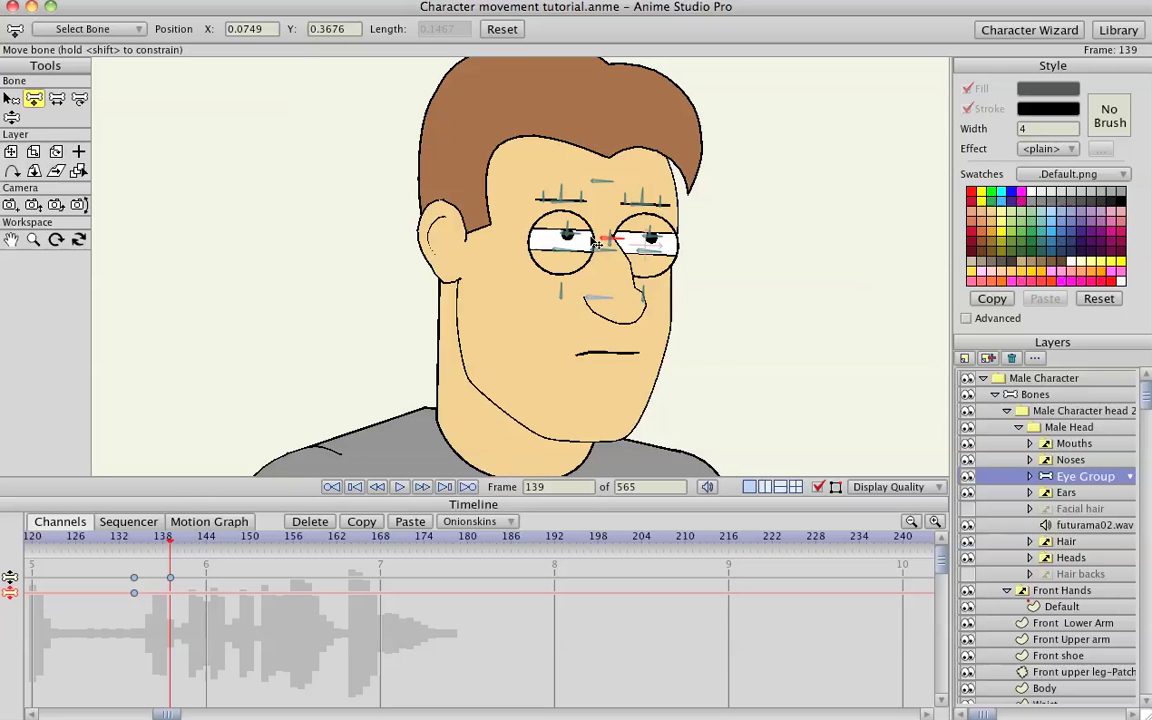
left_click_drag(604, 241, 611, 243)
key("super+z")
- Key the pupils at frame 134 and shift them sideways at frame 139 to about X 0.25, Y 0.26
left_click(134, 543)
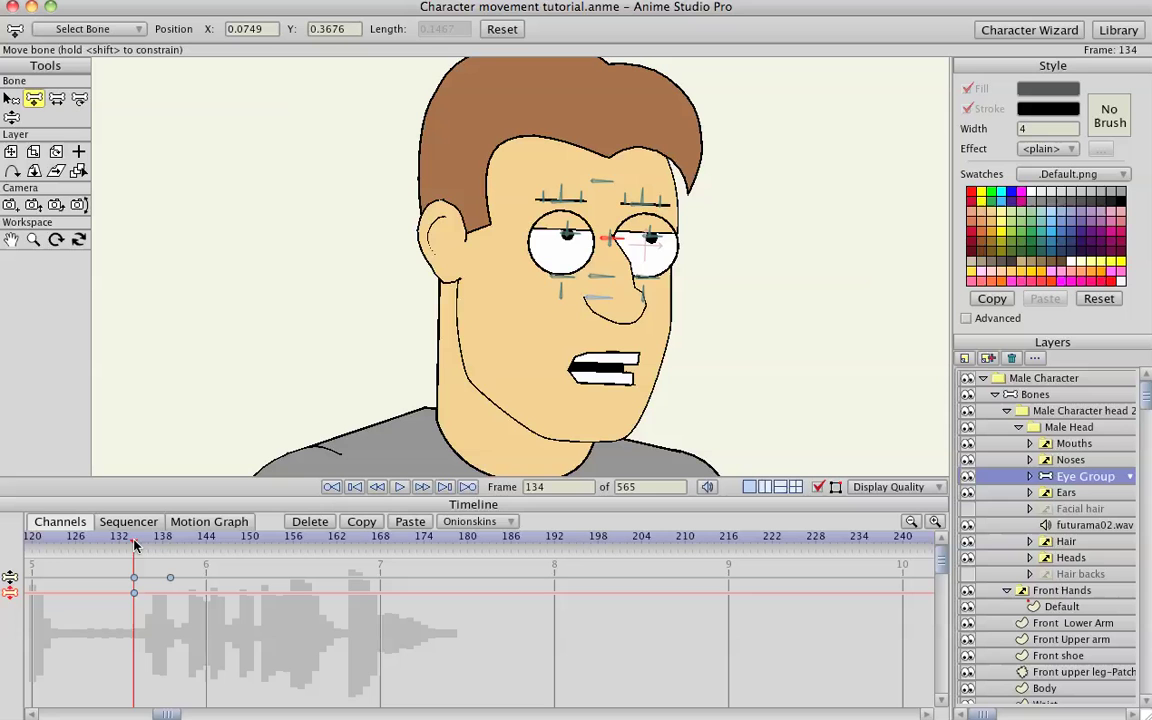
left_click(611, 243)
left_click(170, 543)
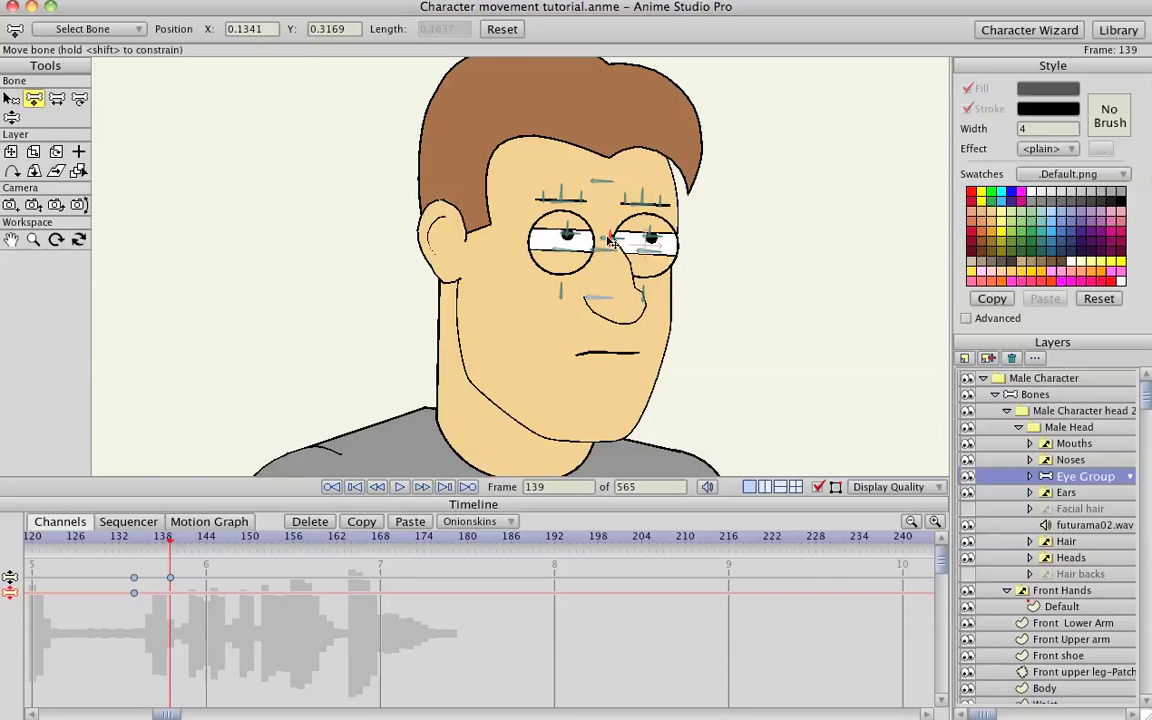
left_click_drag(610, 242, 628, 244)
- Play the animation from frame 127 to check the squint and sideways glance
left_click(84, 537)
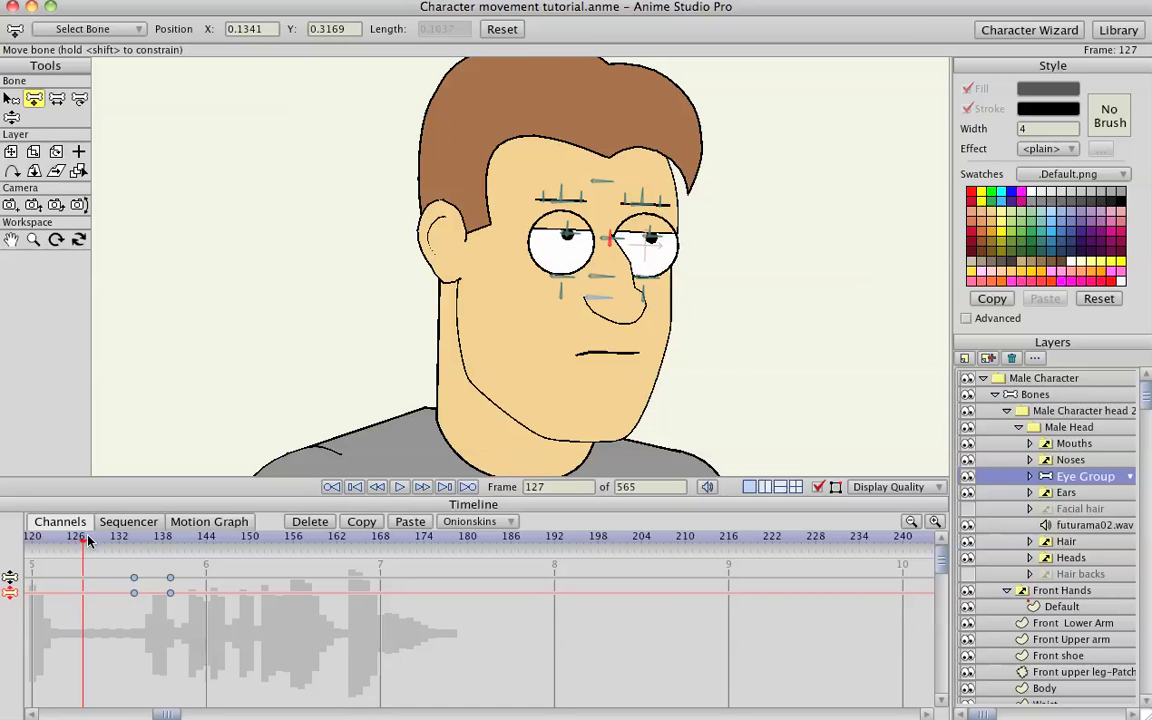
key("space")
key("space")
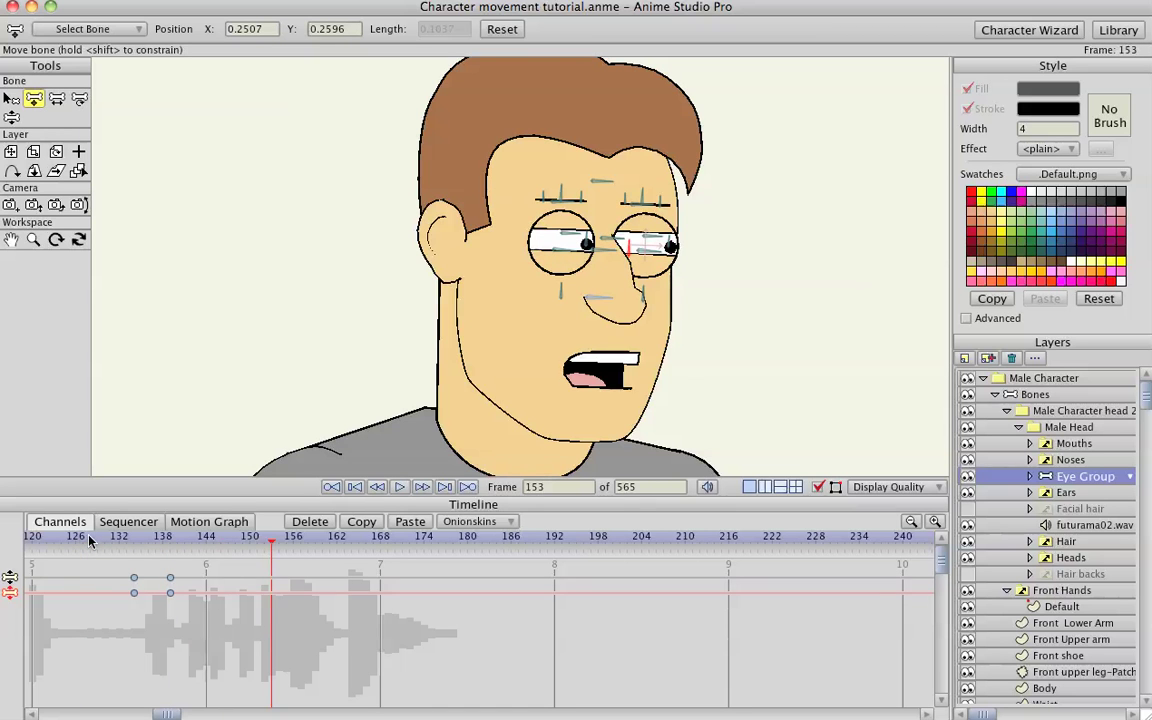
key("space")
key("space")
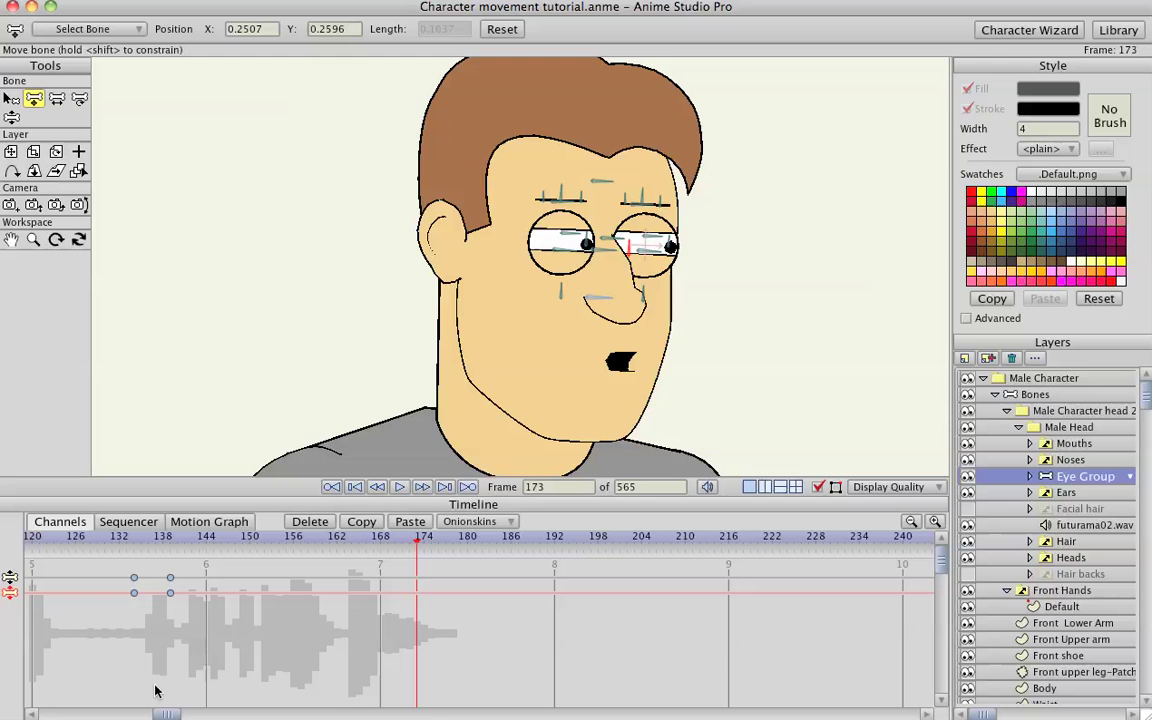
- Step forward to frame 177 and switch to the Bones layer that rigs the whole character
key("Right")
key("Right")
key("Right")
key("Right")
scroll(222, 434, "down", 5)
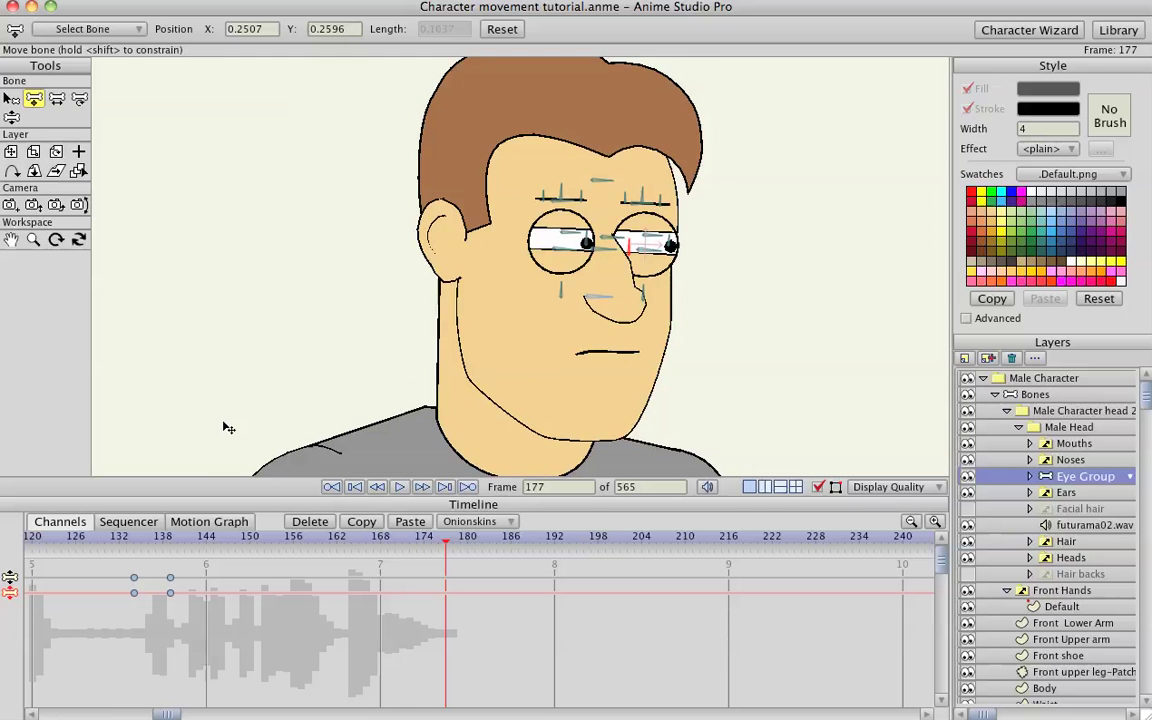
left_click(1036, 396)
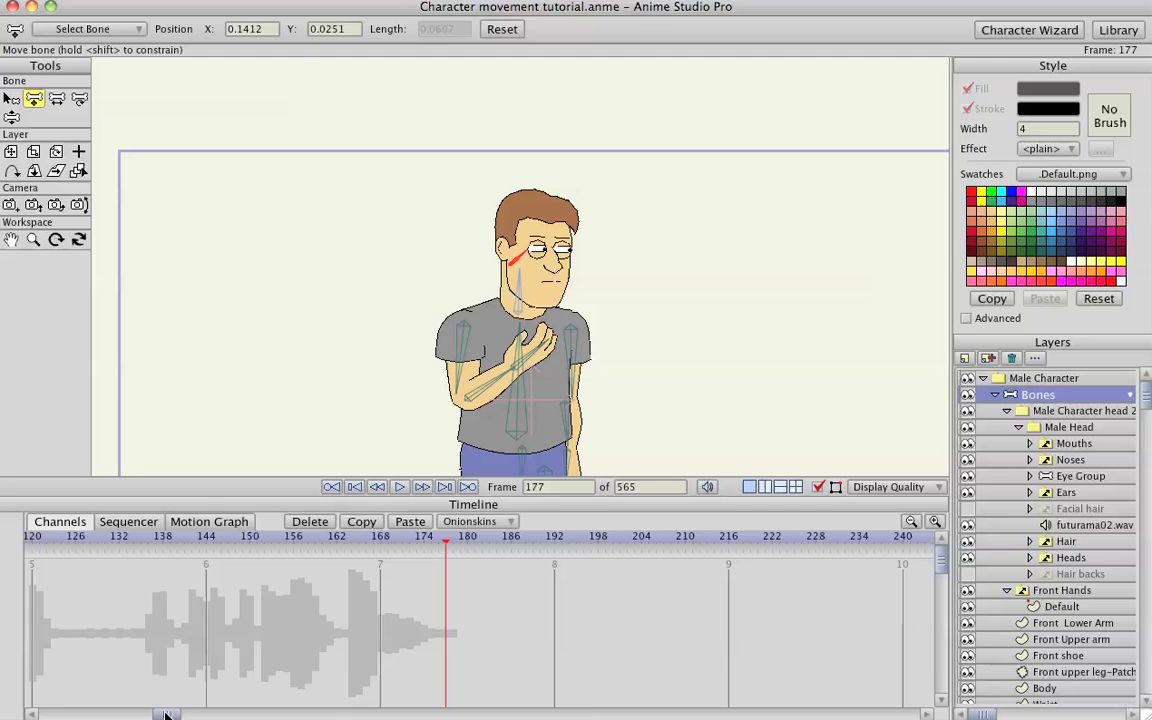
- Play the last spoken phrase from just before frame 126 to review the eye animation with the full figure in view
scroll(150, 640, "left", 10)
left_click(44, 537)
key("space")
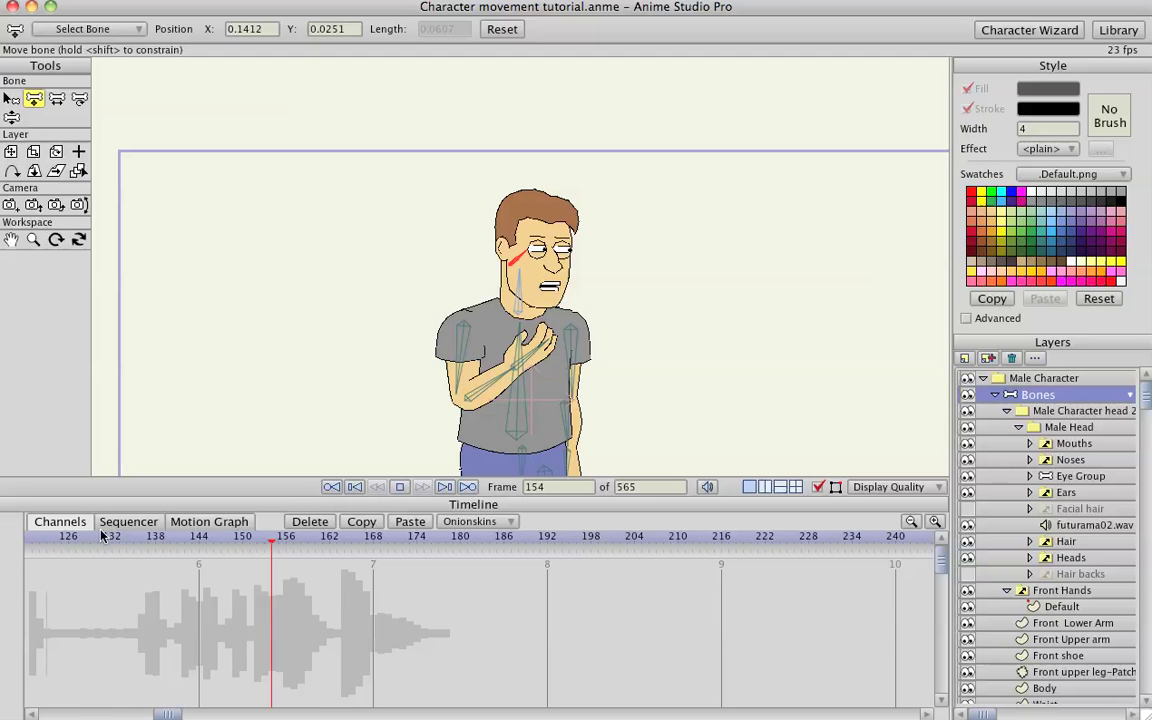
key("space")
- At frame 1, pose both of the character's arms with the hands on the hips using Manipulate Bones
left_click_drag(168, 714, 5, 707)
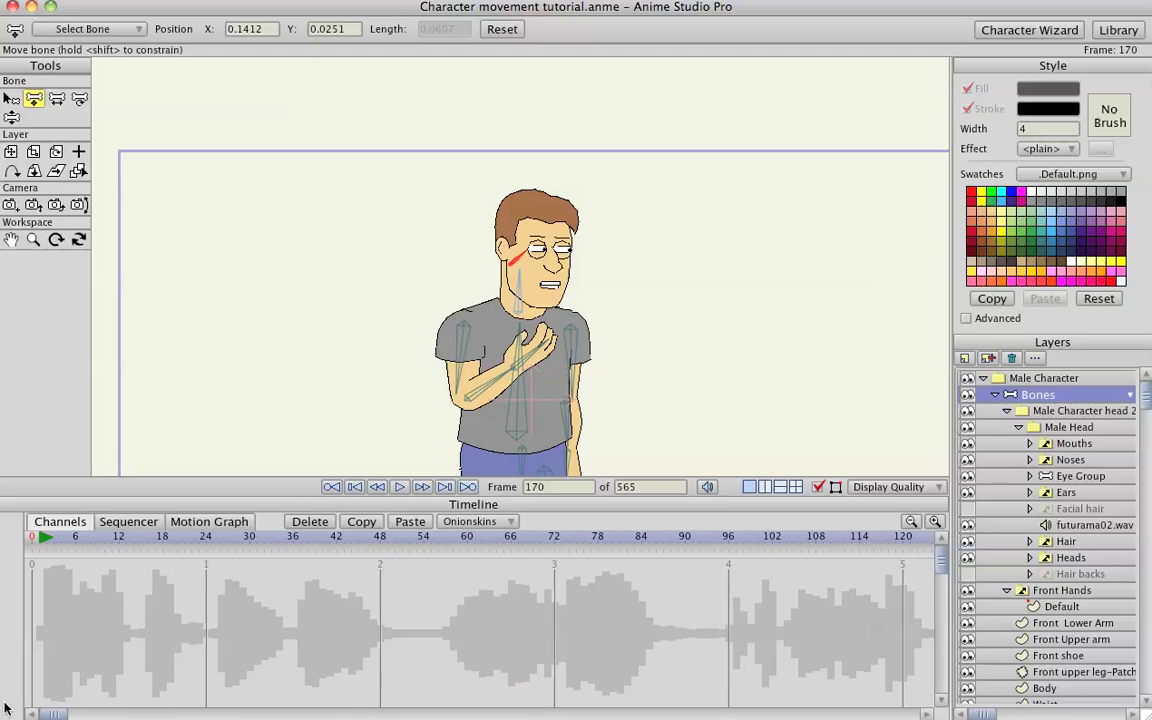
left_click(34, 539)
left_click(39, 541)
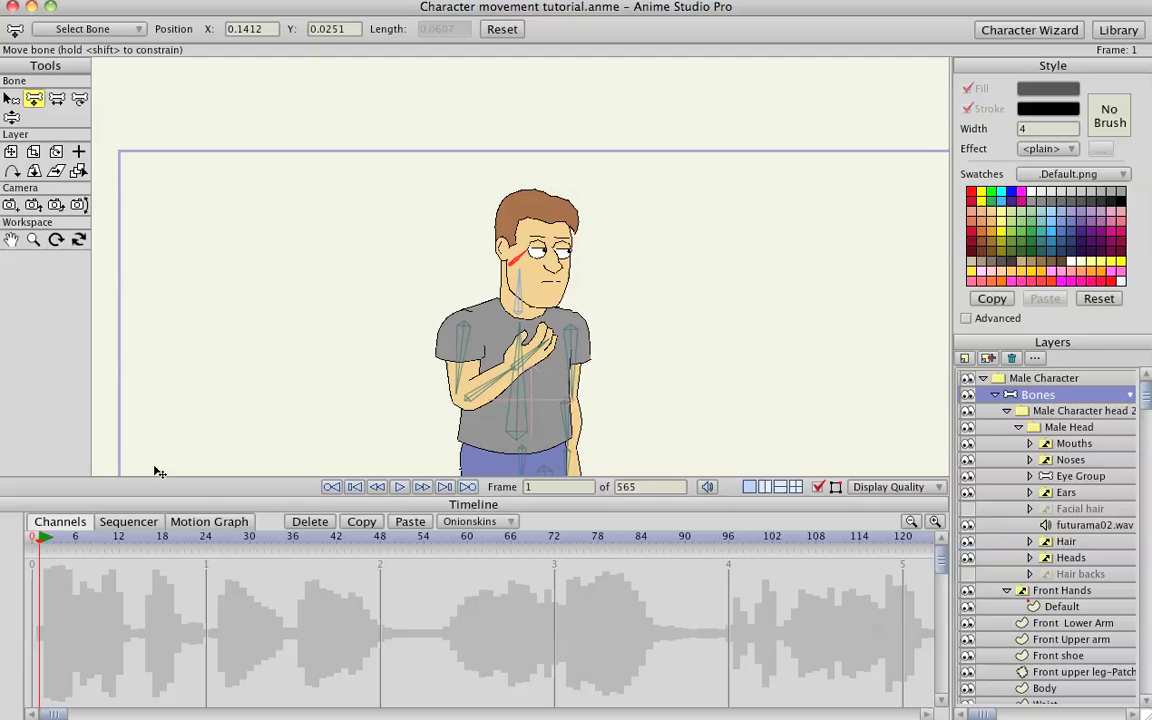
left_click_drag(401, 371, 540, 293)
scroll(504, 306, "up", 2)
scroll(499, 302, "down", 3)
scroll(504, 307, "down", 2)
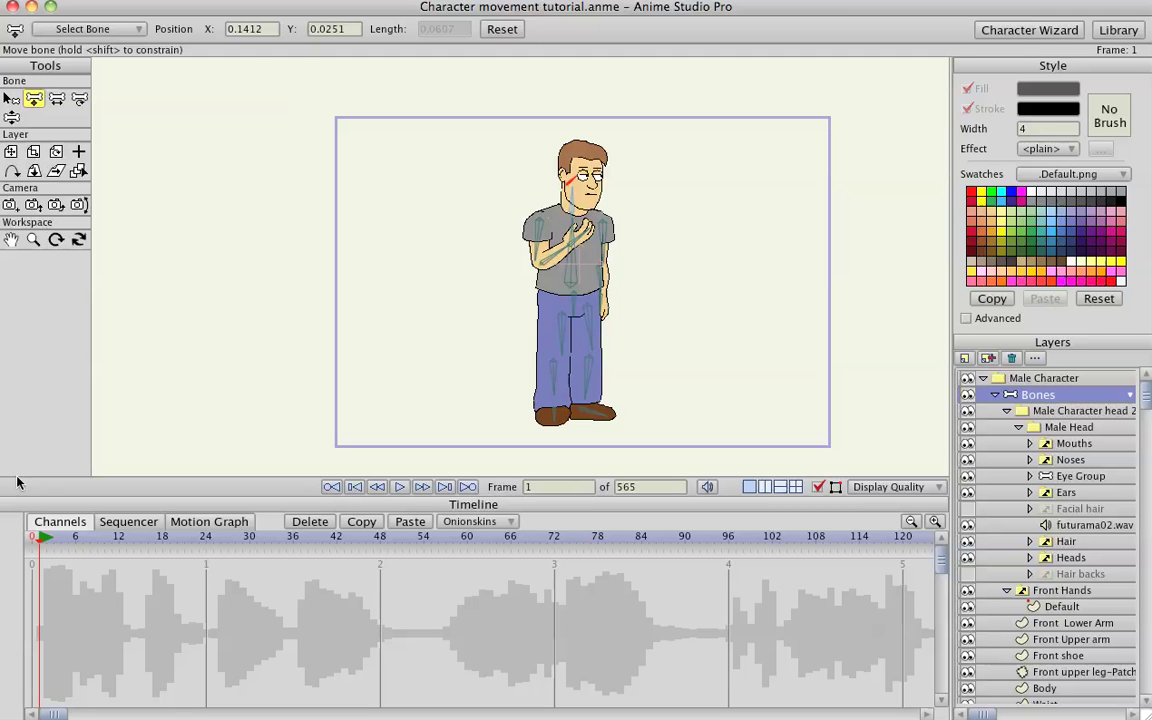
left_click(11, 118)
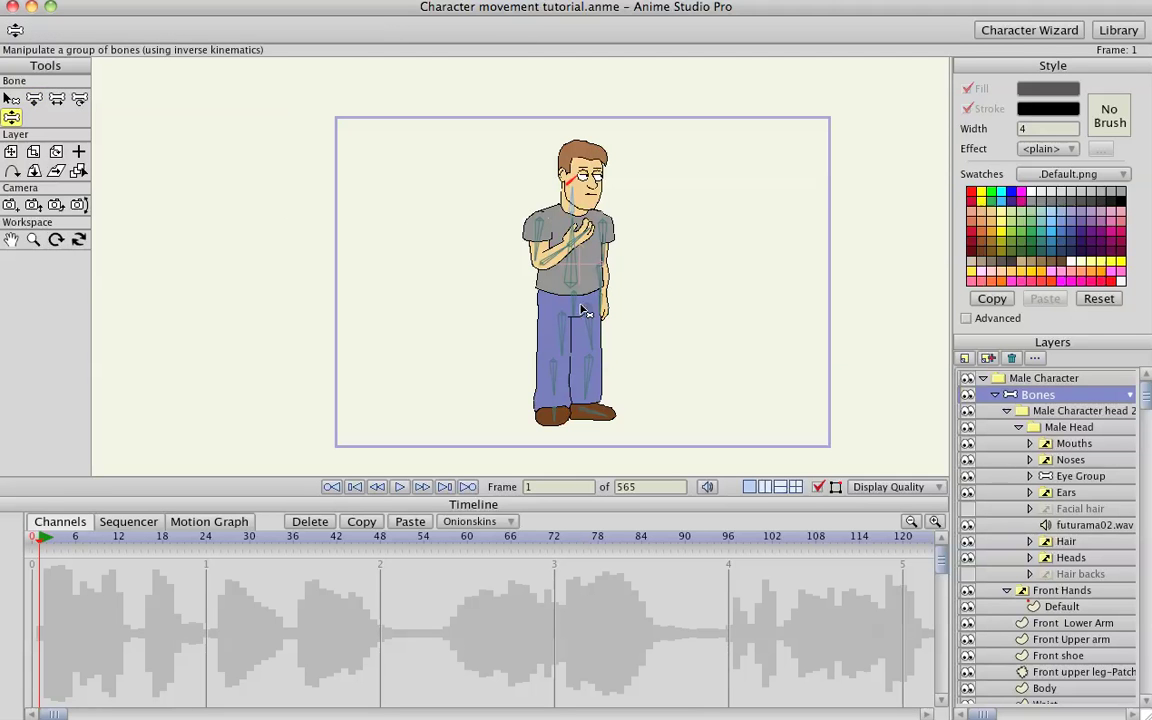
left_click_drag(503, 233, 510, 288)
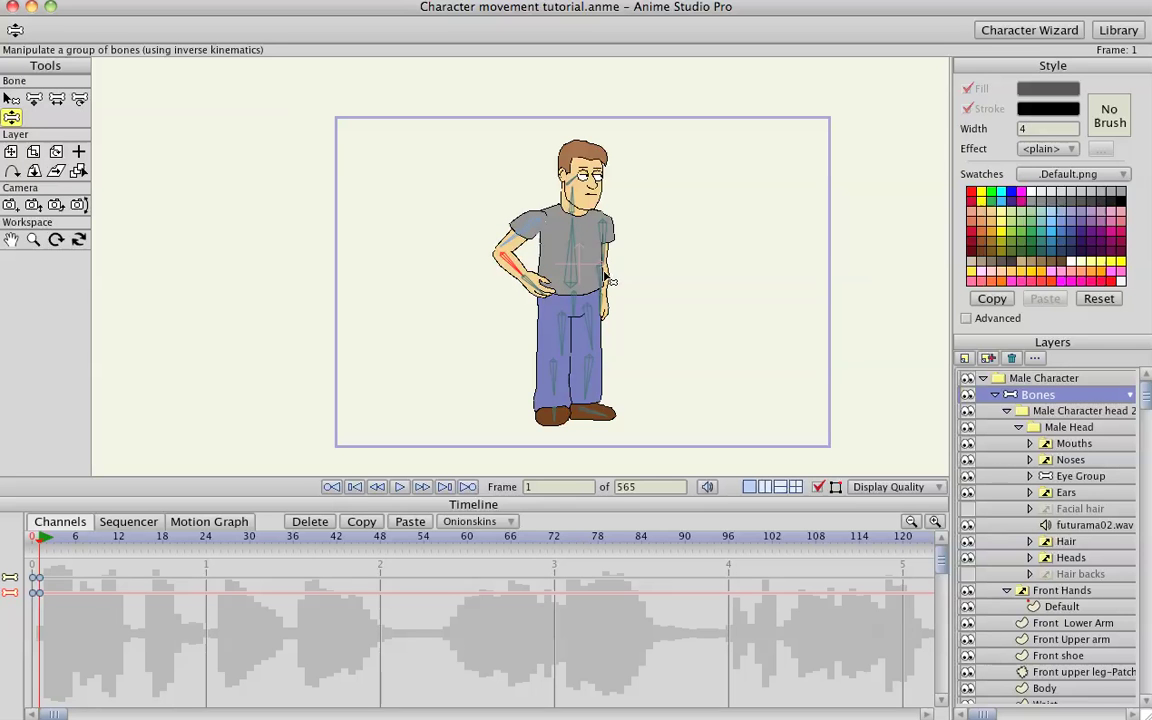
left_click_drag(606, 300, 657, 287)
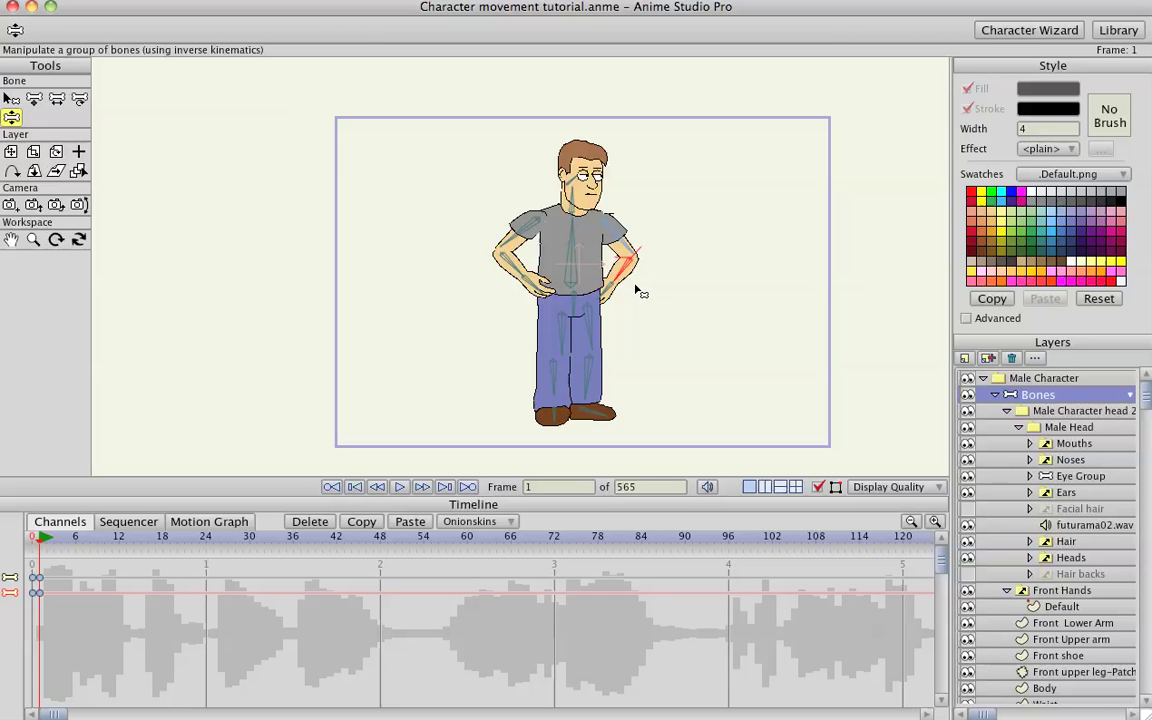
- Key the front arm on the hip at frame 15 and swing it across the chest at frame 21
key("space")
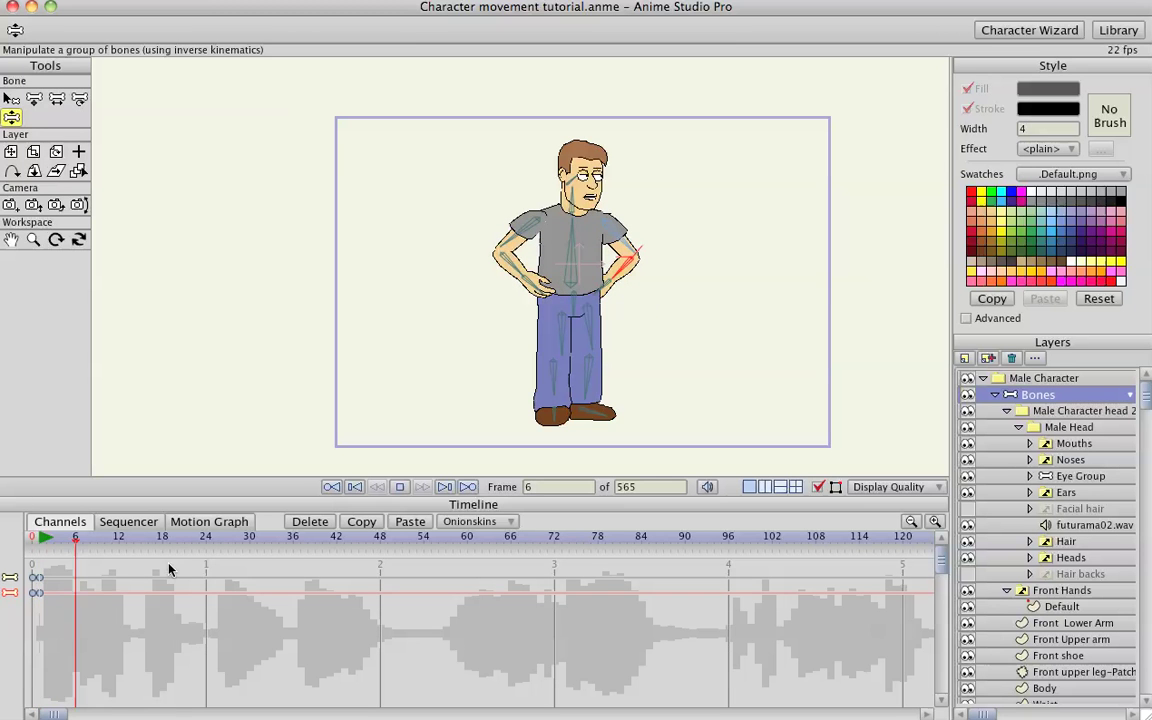
key("space")
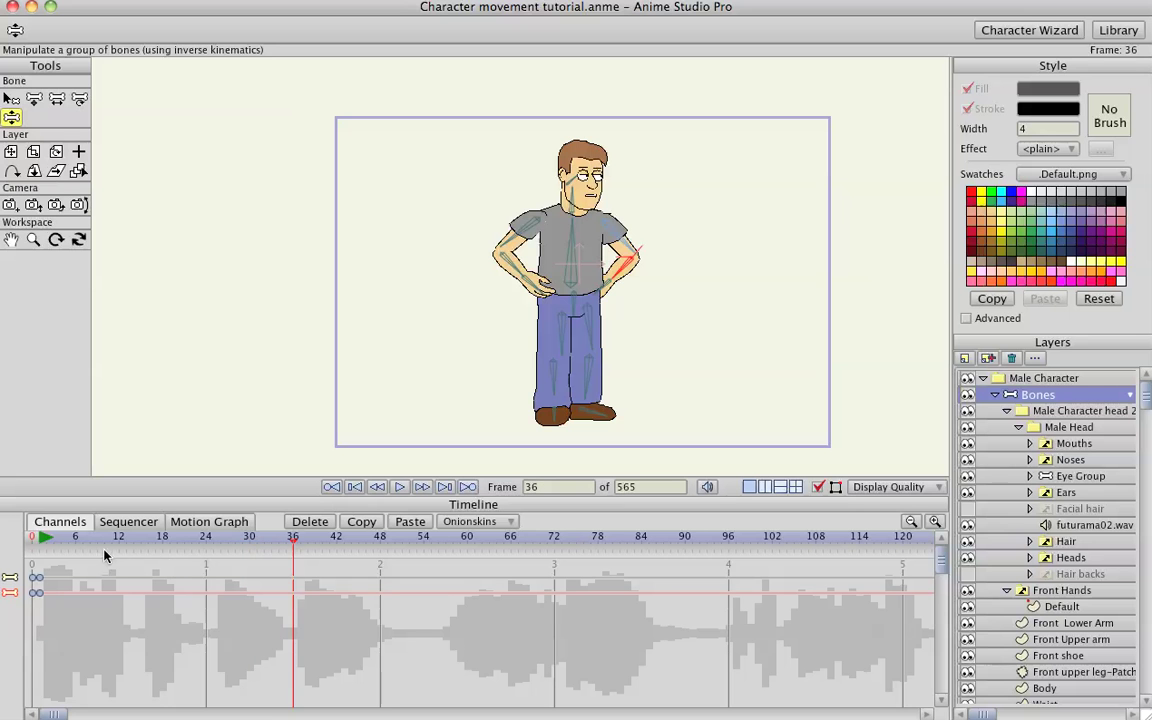
left_click(172, 541)
left_click_drag(172, 543, 143, 549)
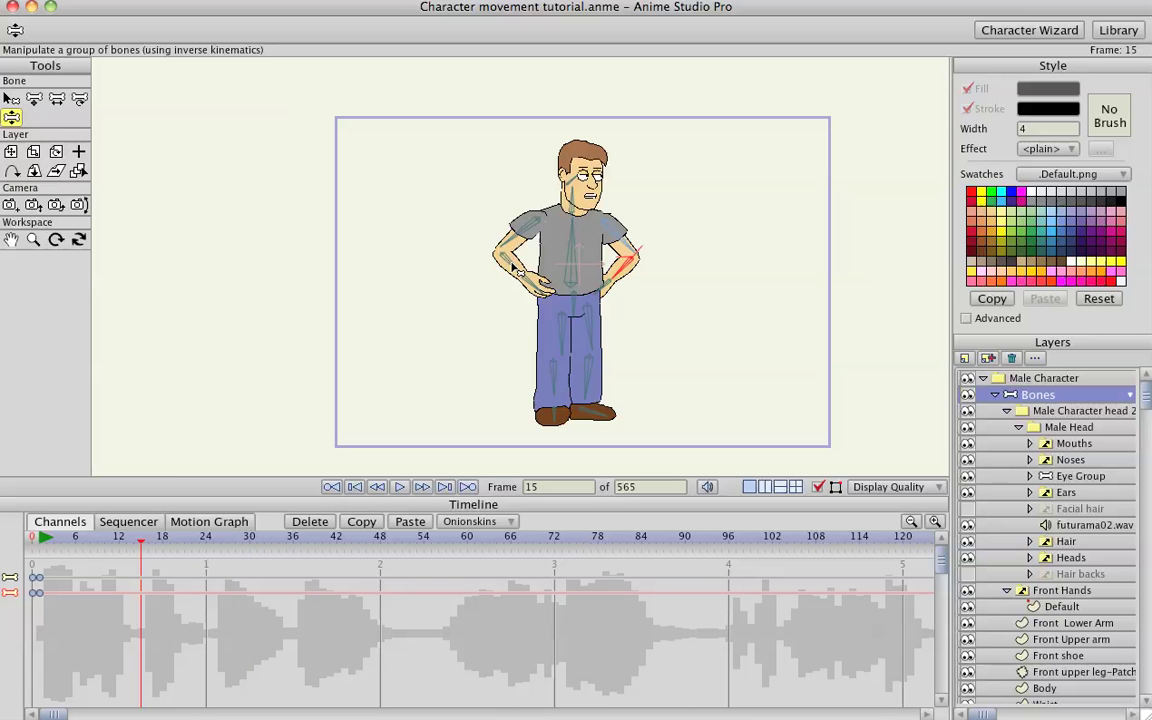
left_click_drag(518, 270, 510, 265)
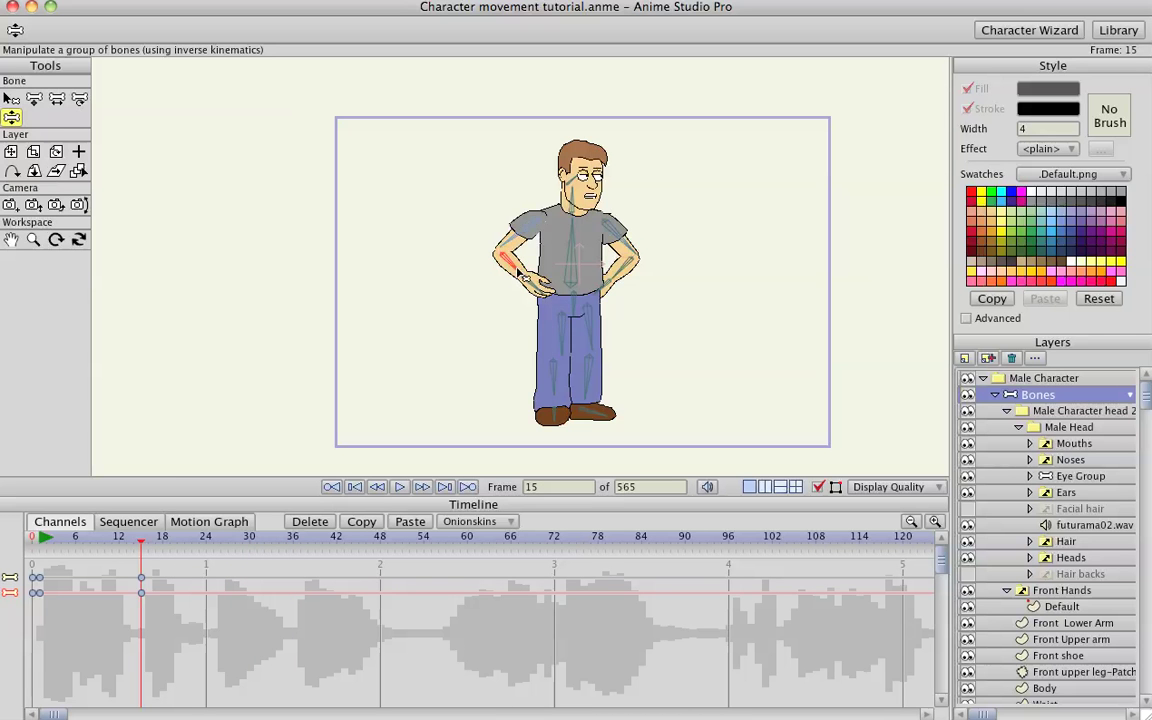
left_click(185, 541)
left_click_drag(474, 249, 600, 246)
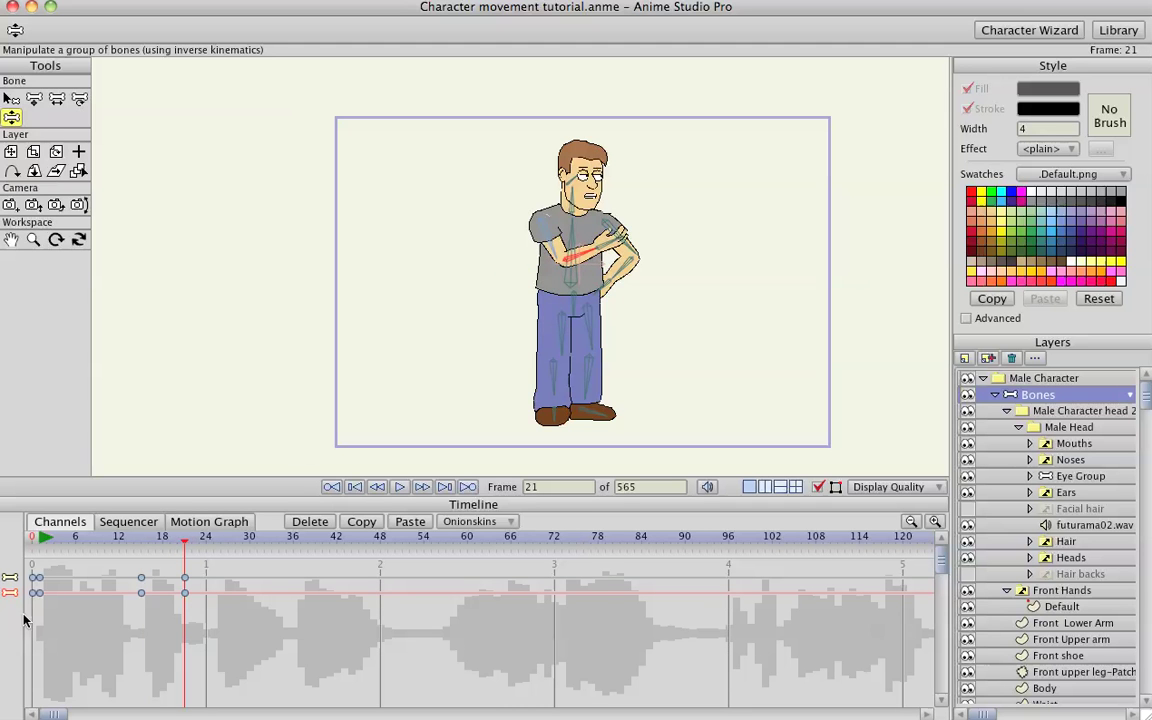
- Shift the front arm's swing keyframes two frames earlier, to frames 13 and 19, and play back the timing
key("space")
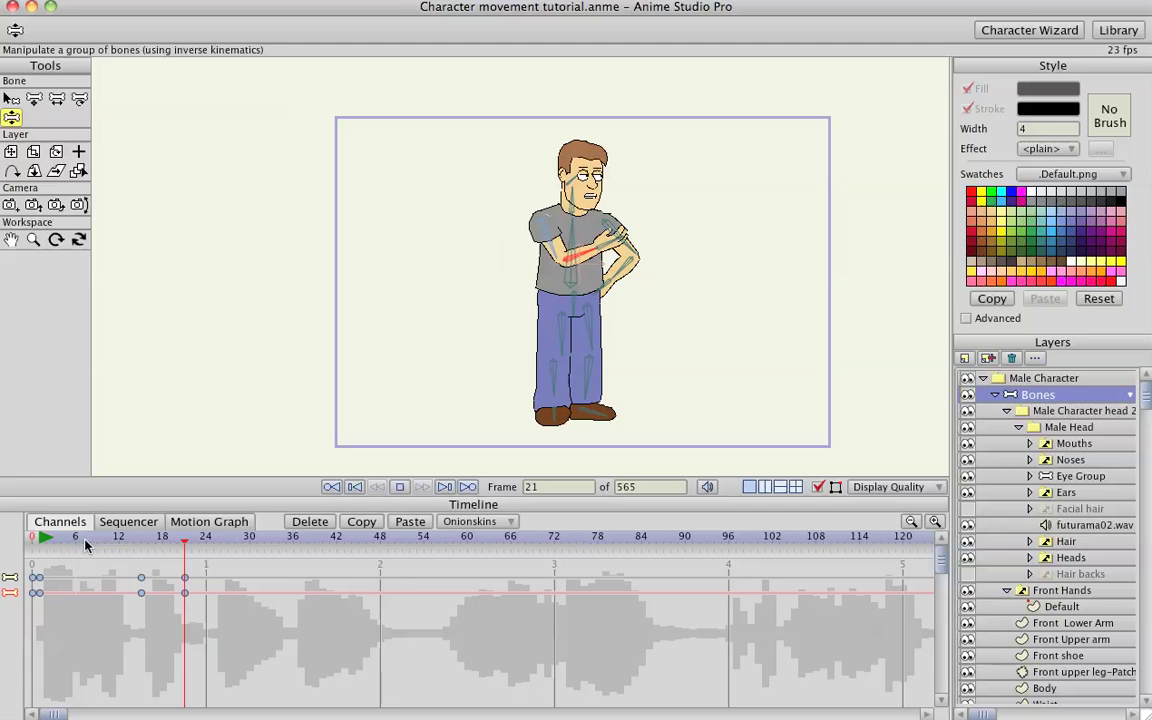
key("space")
left_click_drag(104, 638, 171, 585)
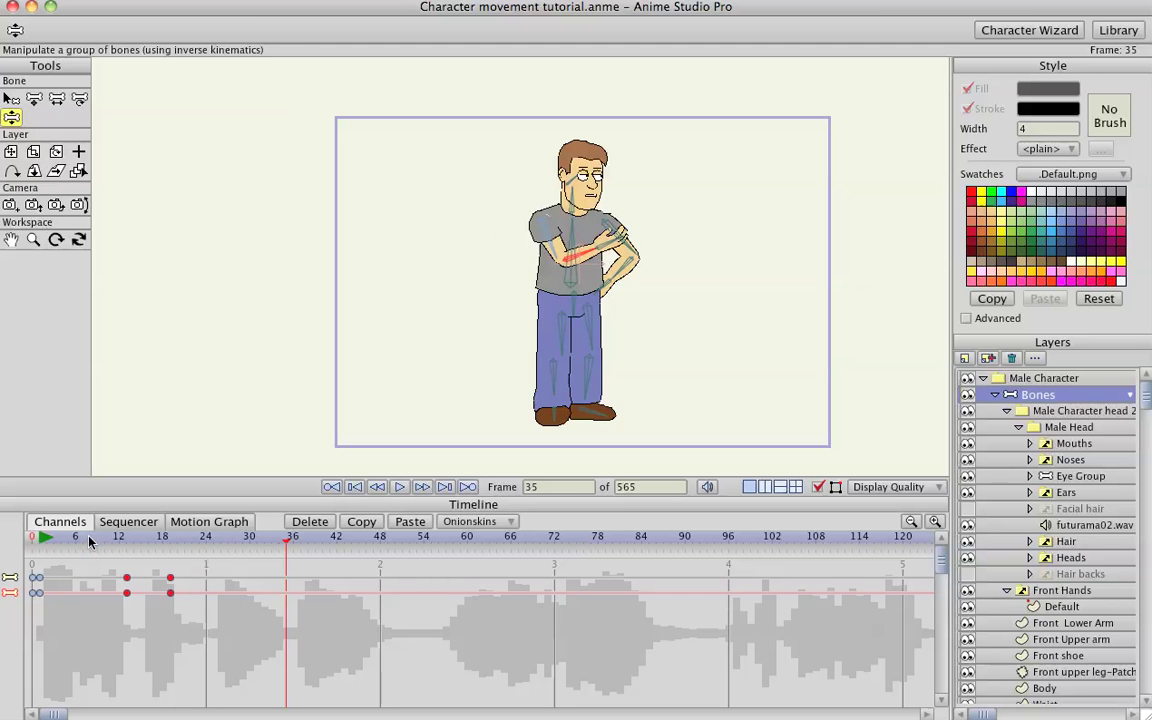
key("space")
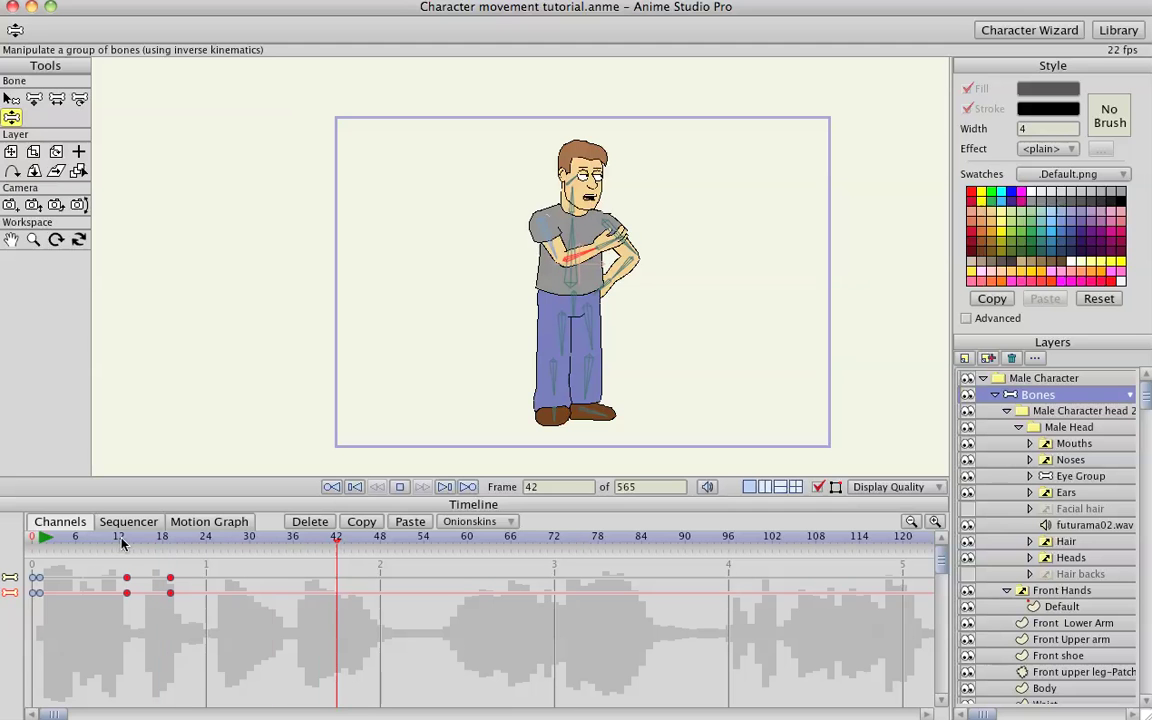
key("space")
- Key both arms at frame 36 and lower them to the character's sides at frame 40
left_click(295, 538)
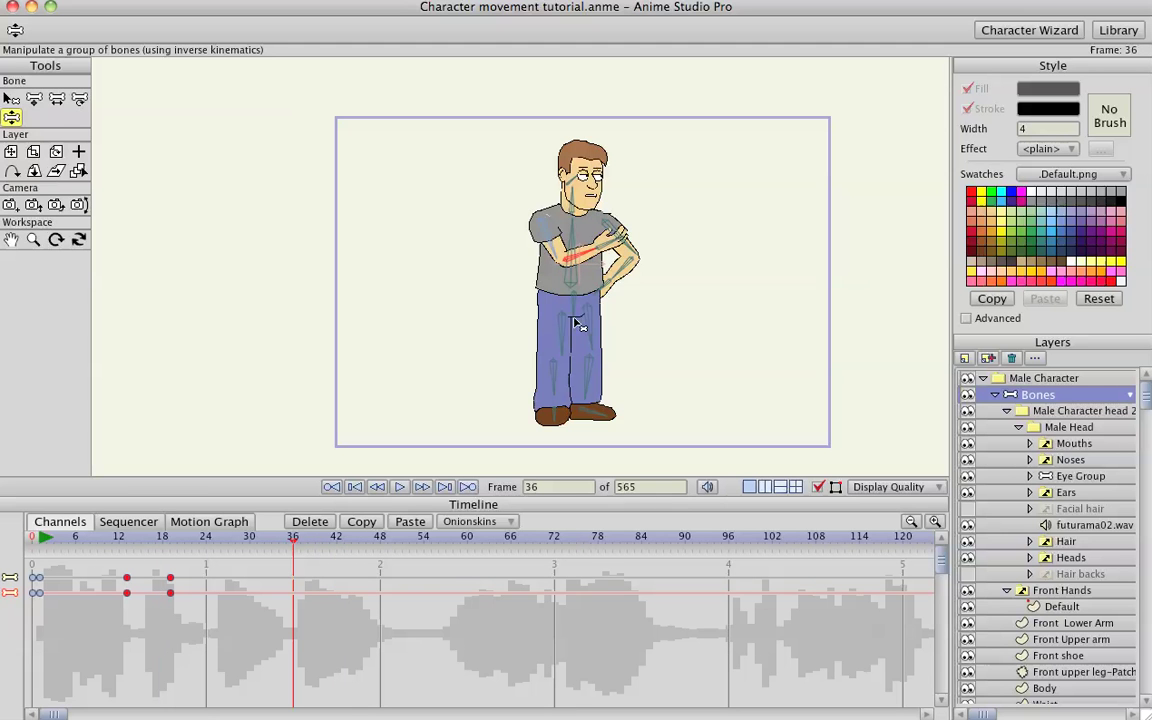
left_click(401, 523)
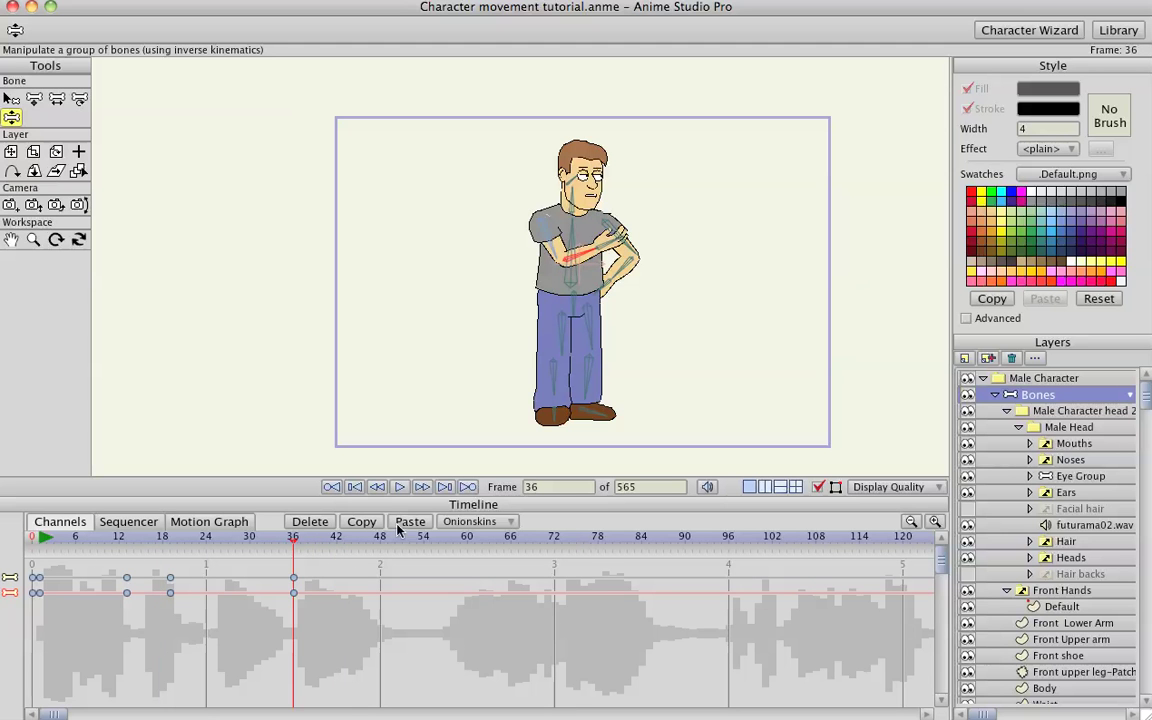
left_click(323, 538)
left_click_drag(522, 243, 517, 362)
left_click_drag(281, 540, 292, 541)
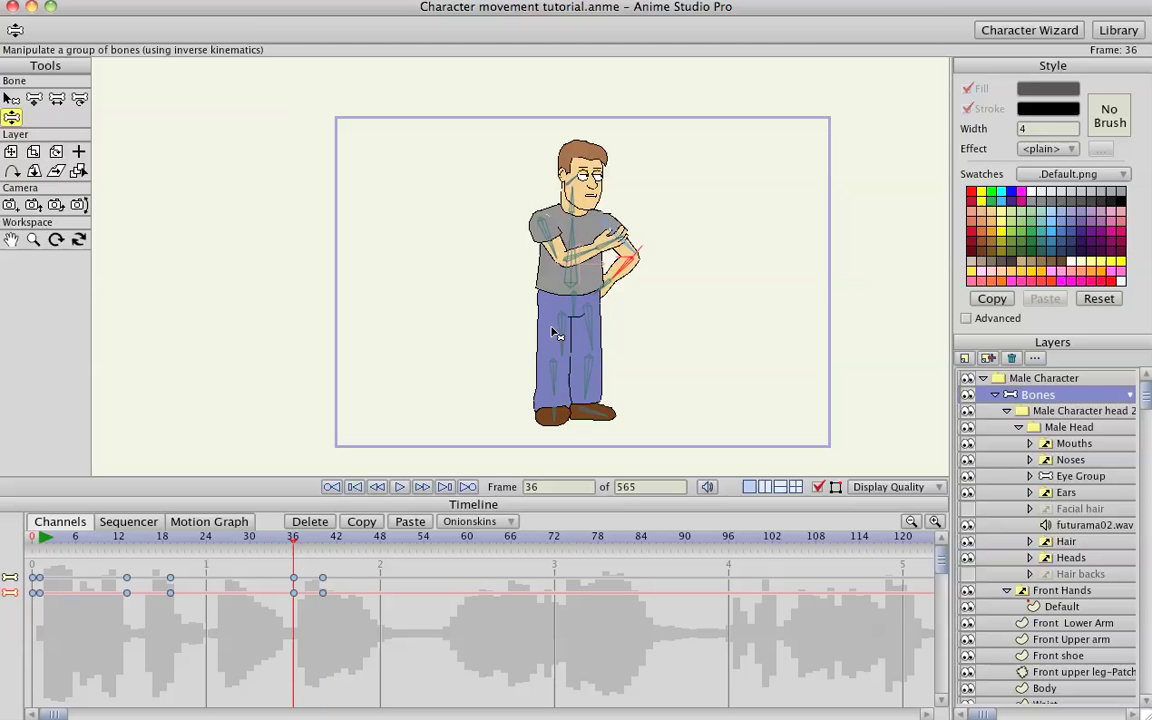
left_click(329, 545)
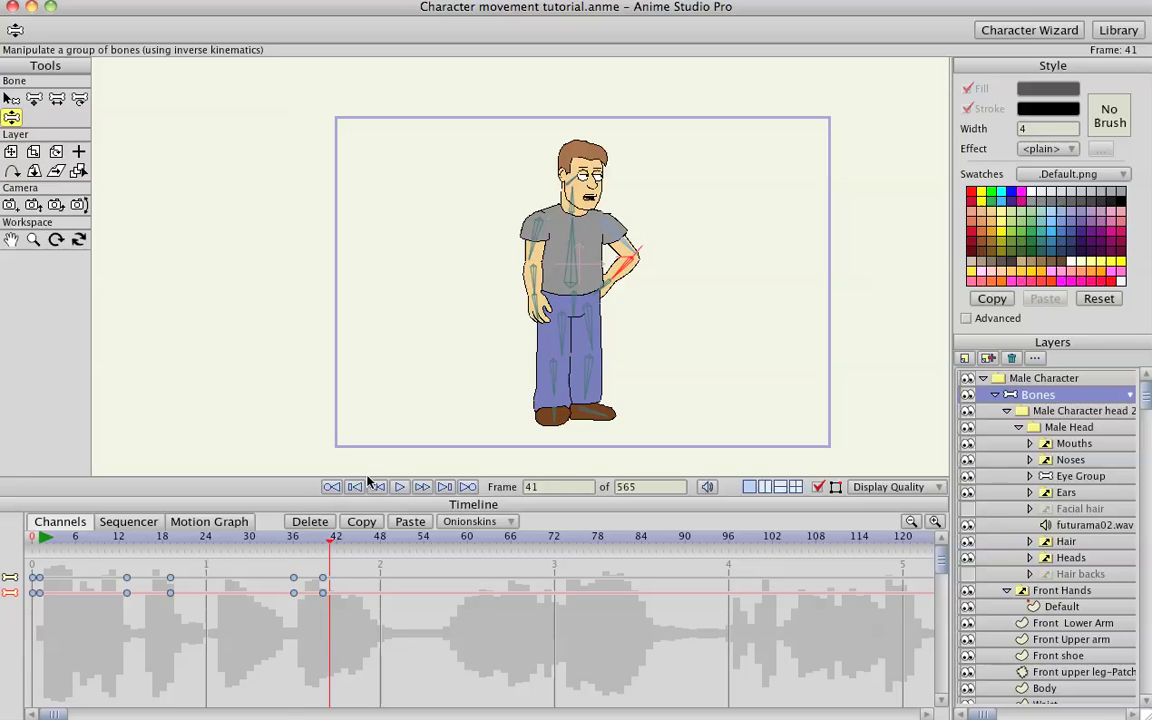
left_click_drag(628, 262, 615, 300)
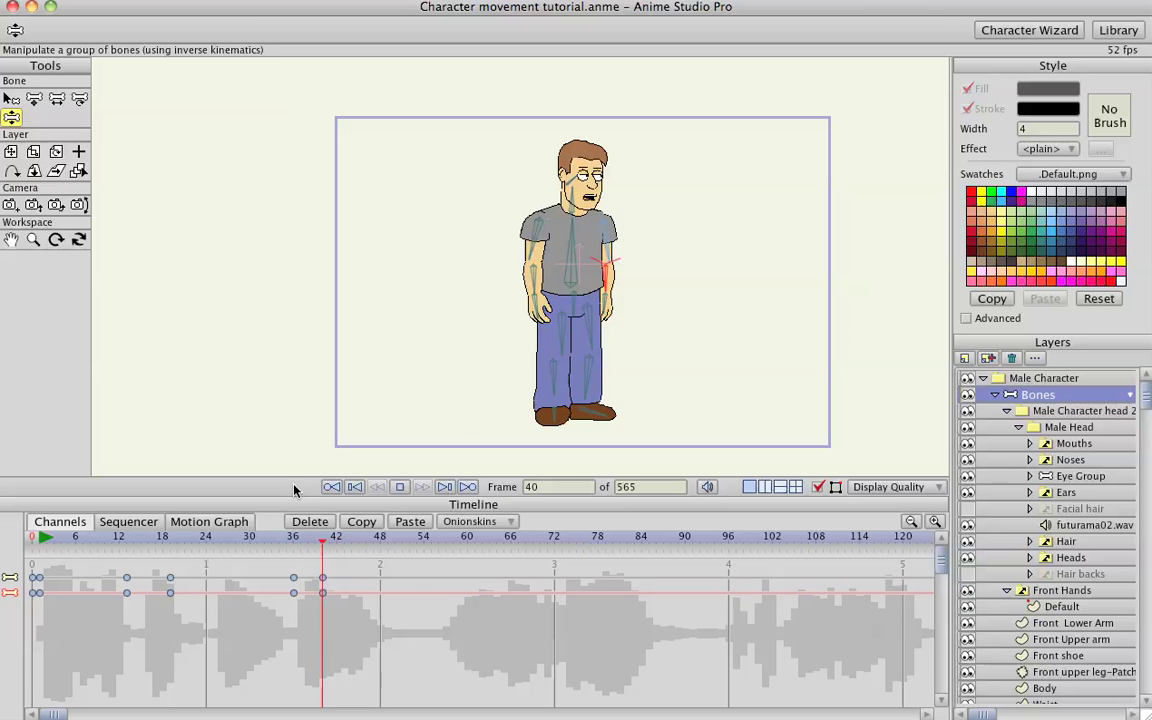
- Play the pause before the next phrase and key both lowered arms at frame 57 without changing their pose
left_click_drag(322, 538, 424, 550)
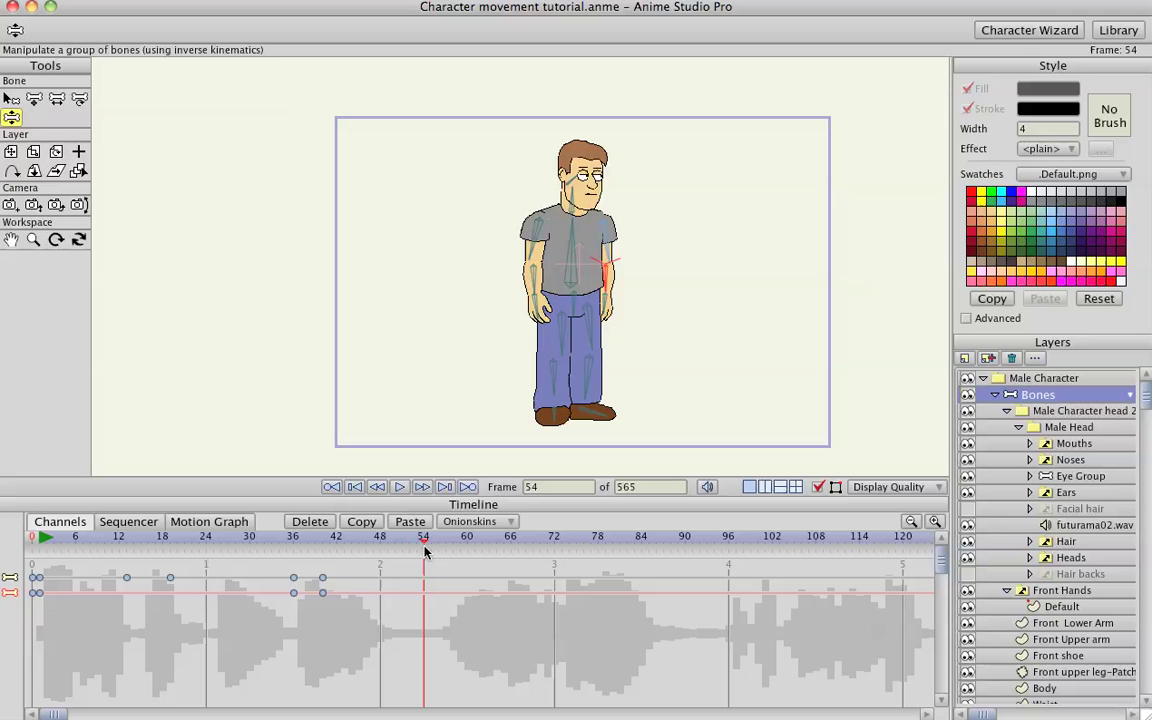
left_click(367, 540)
key("space")
key("space")
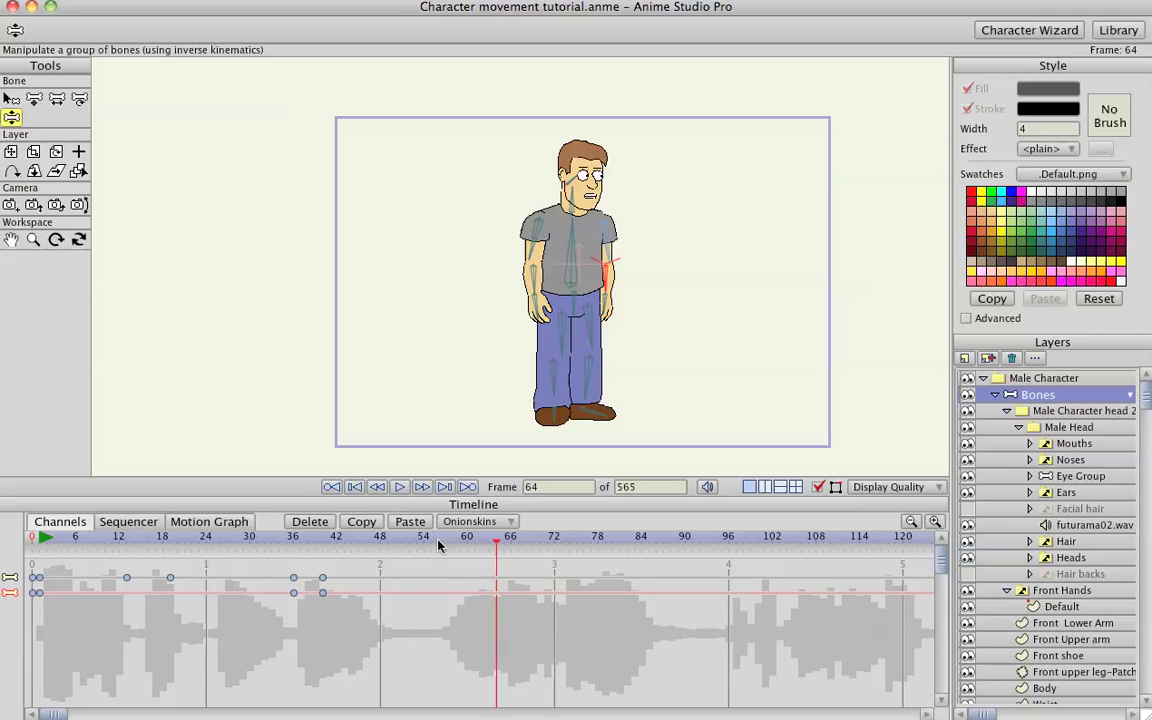
left_click(452, 545)
left_click_drag(452, 545, 447, 545)
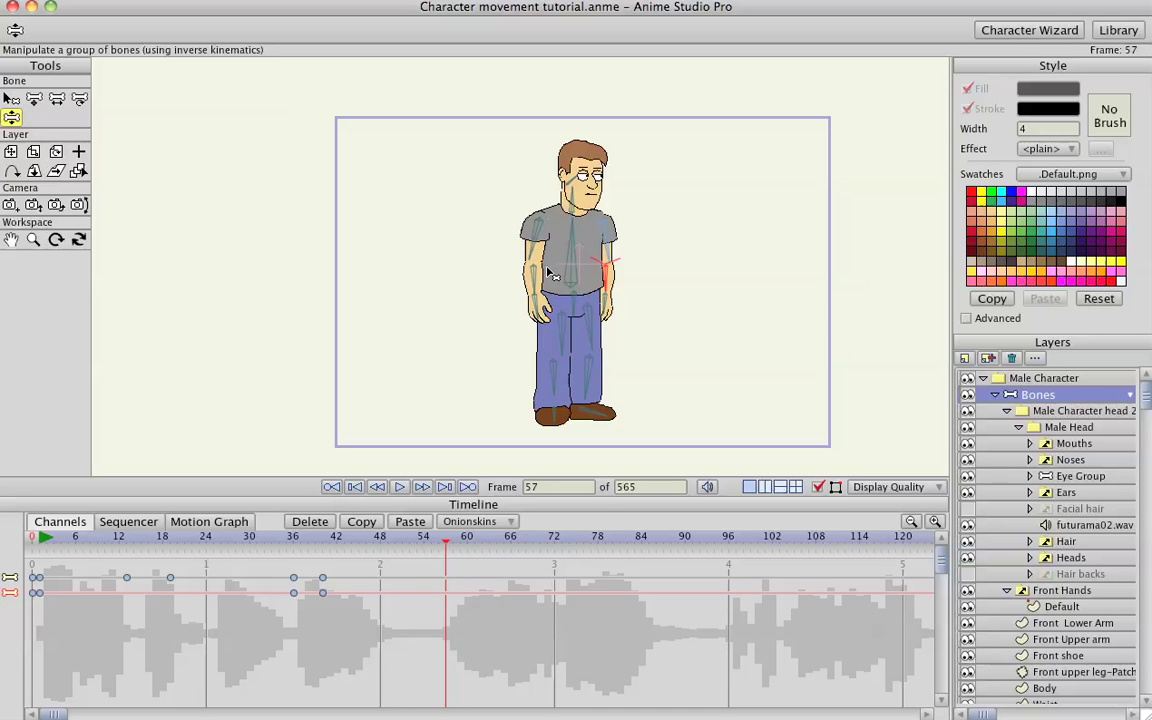
left_click(606, 281)
left_click(538, 285)
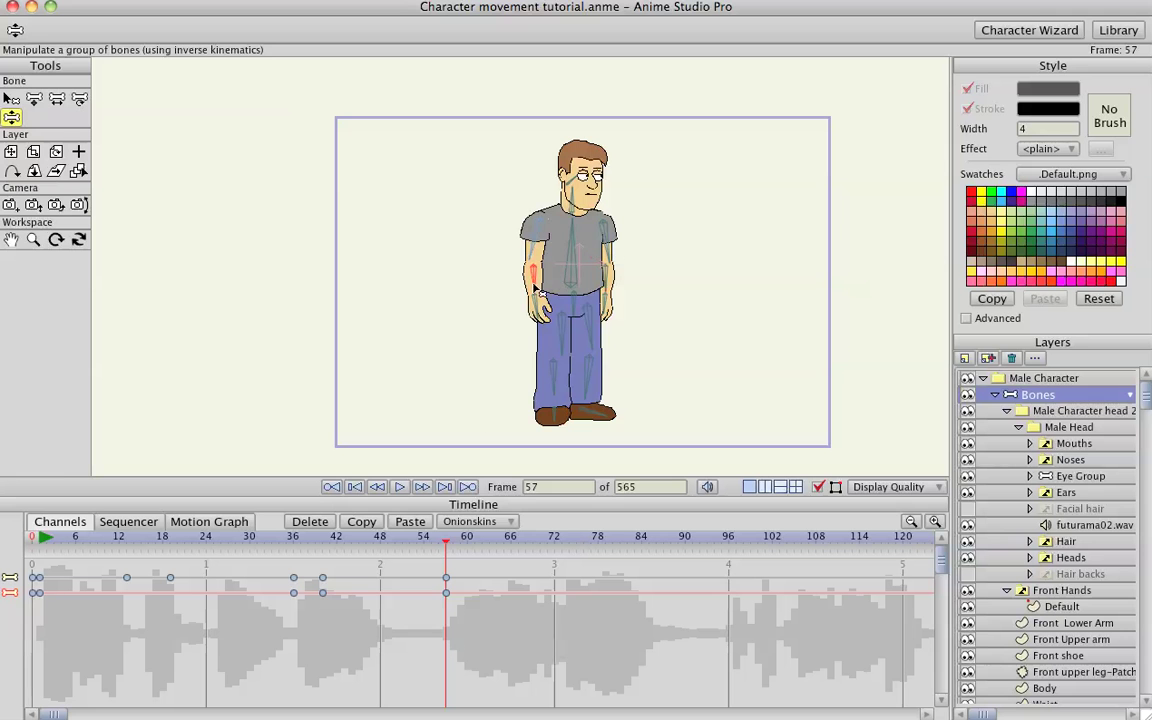
left_click(606, 268)
- Bring both hands back to the hips at frame 61 and play back the arm movement
left_click(474, 540)
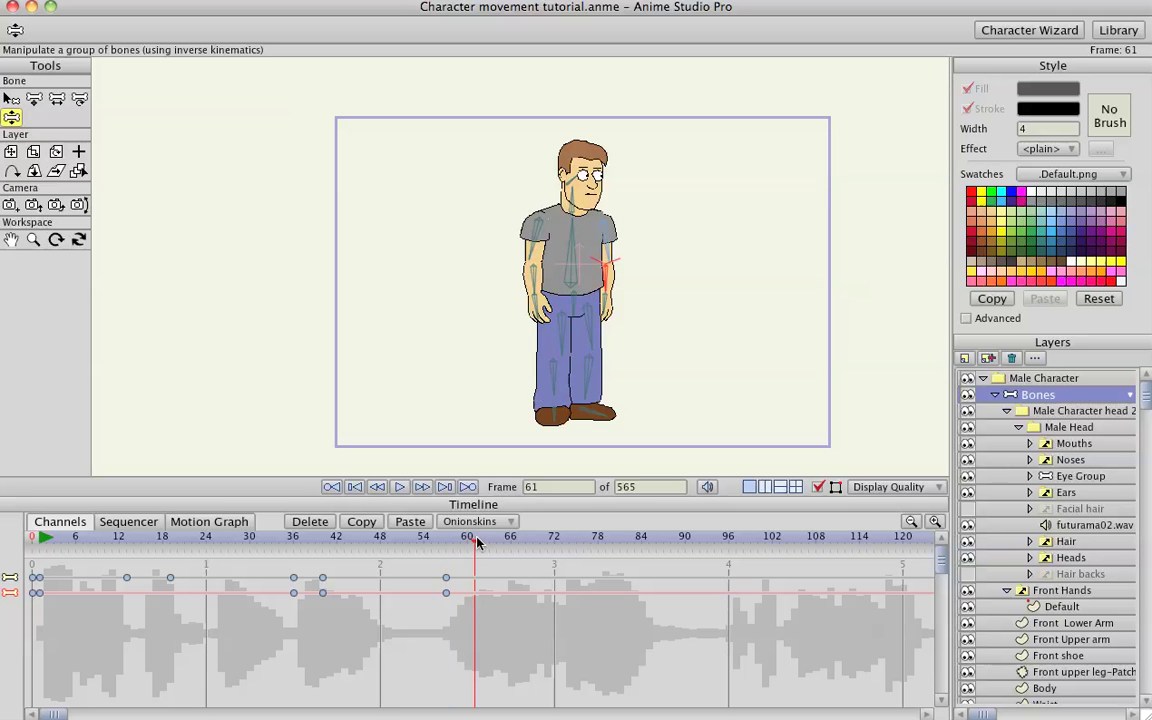
left_click_drag(607, 266, 638, 296)
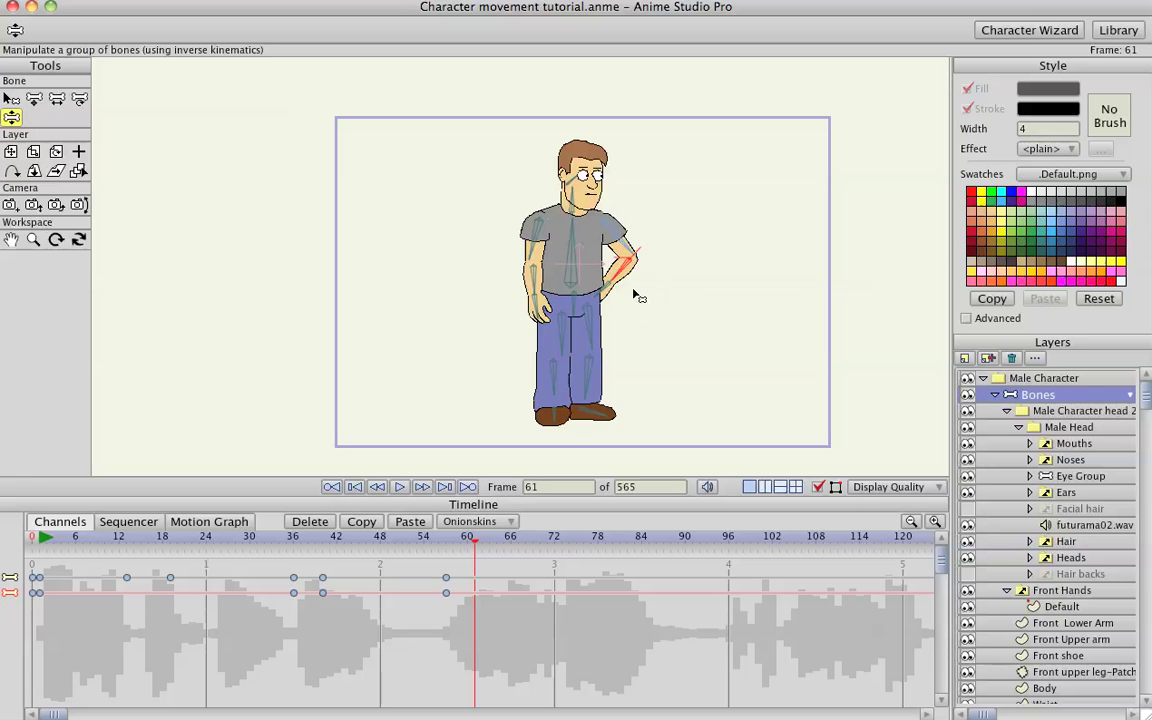
left_click_drag(490, 258, 541, 290)
left_click(398, 540)
key("space")
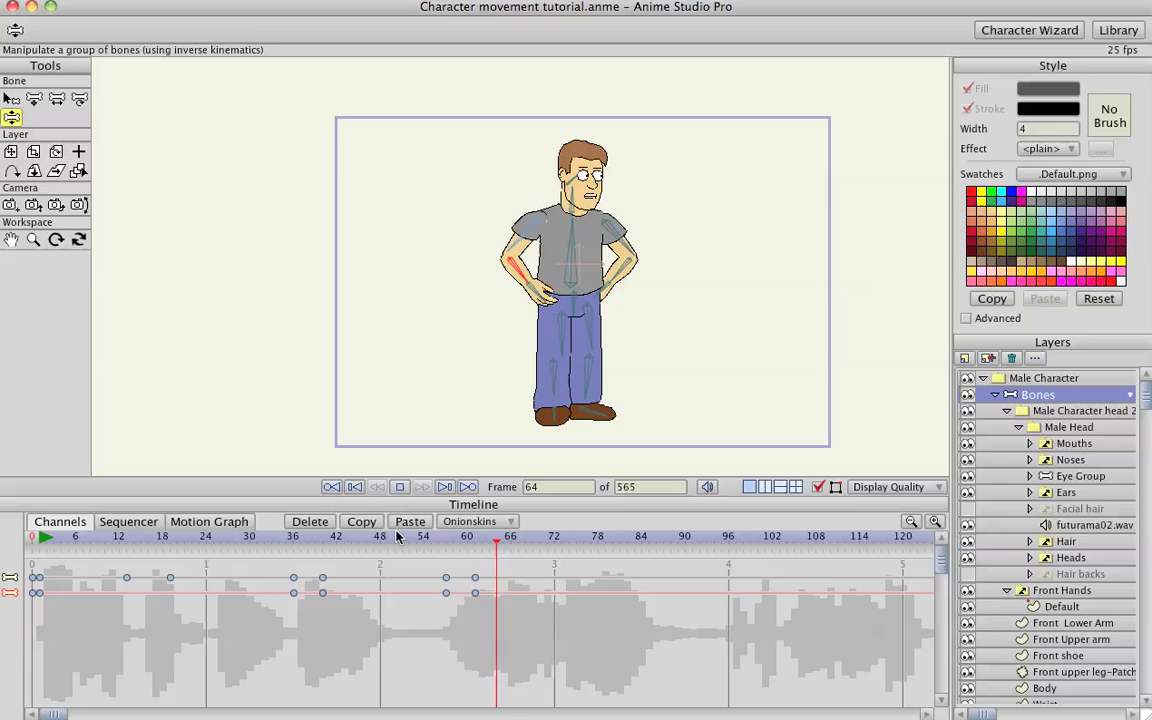
key("space")
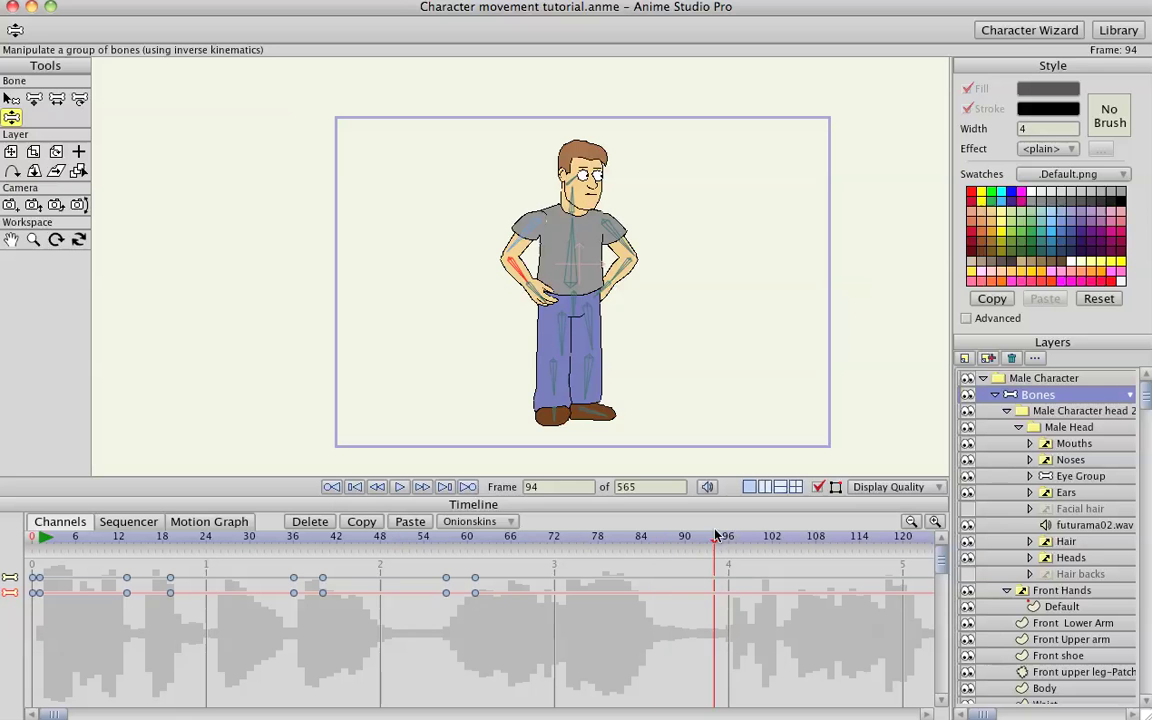
- Key the torso bone upright at frame 94, lean it backward at about frame 101, and play back the lean
left_click(571, 262)
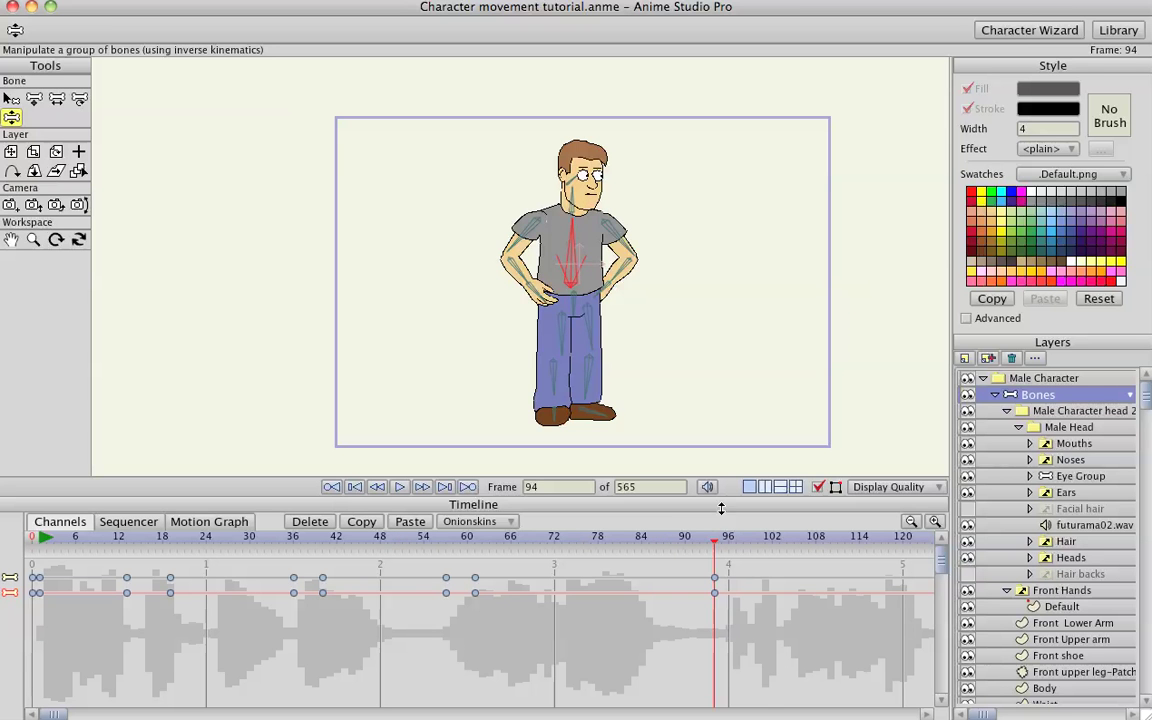
left_click(764, 540)
left_click_drag(573, 243, 510, 218)
left_click(645, 540)
key("space")
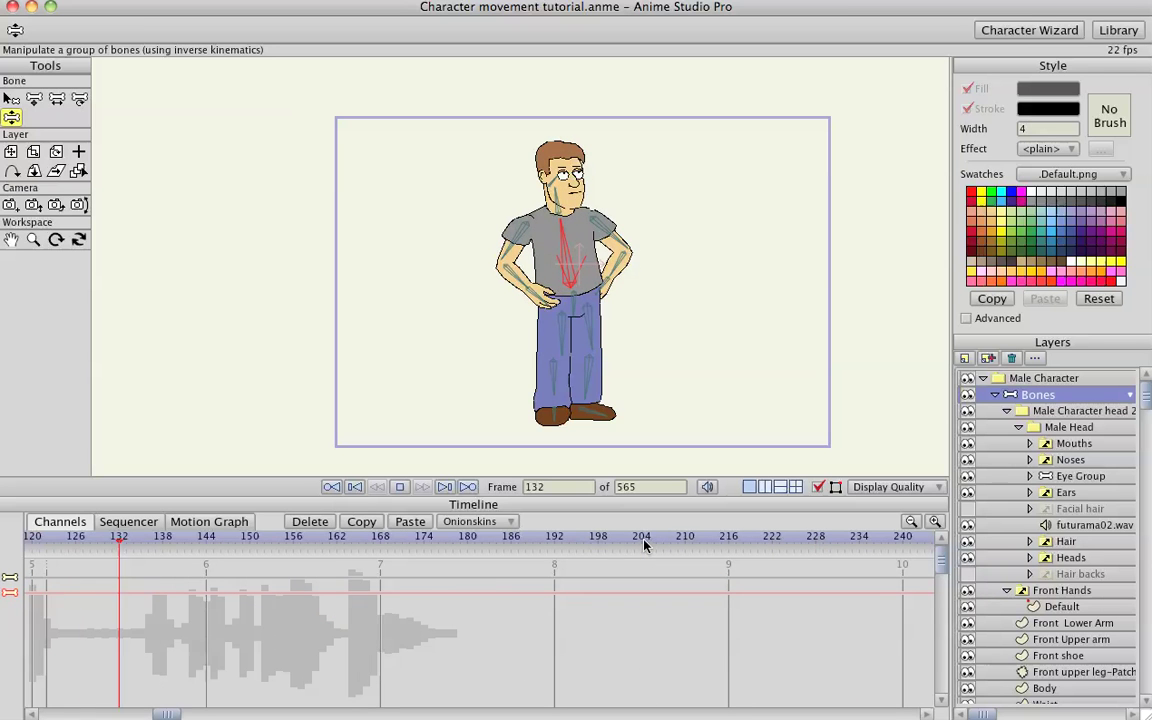
key("space")
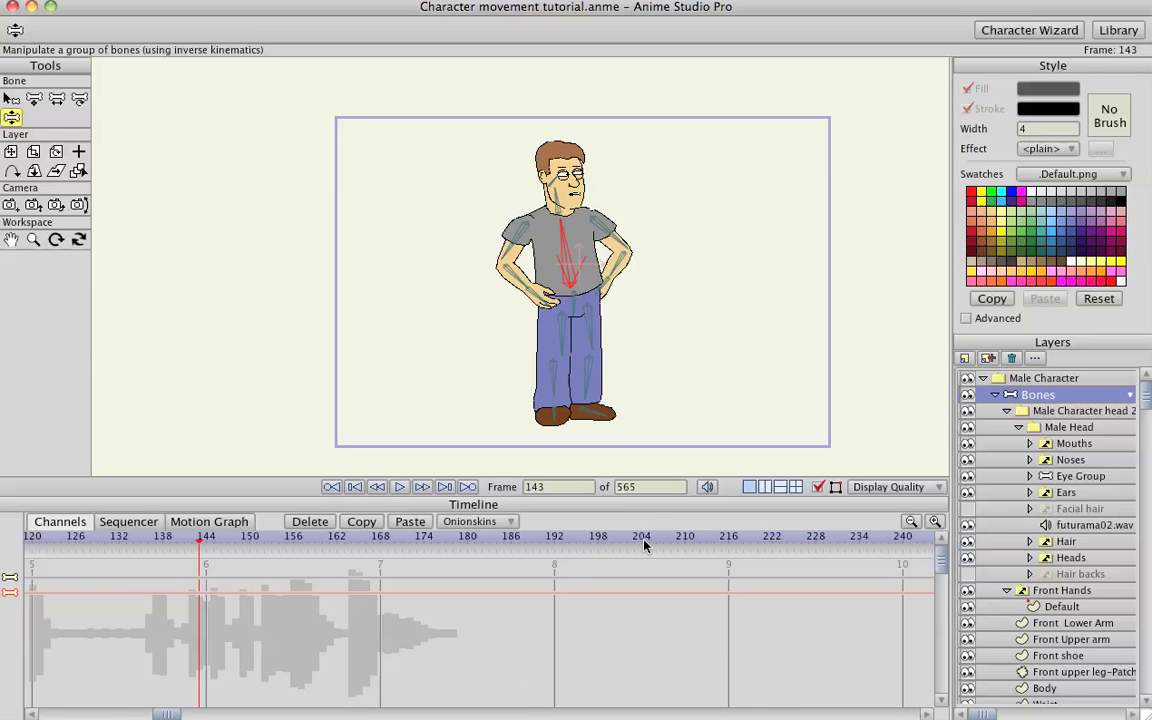
- Key the back arm in its hand-on-hip pose at frame 135 and lower it to the character's side at frame 139
left_click(151, 539)
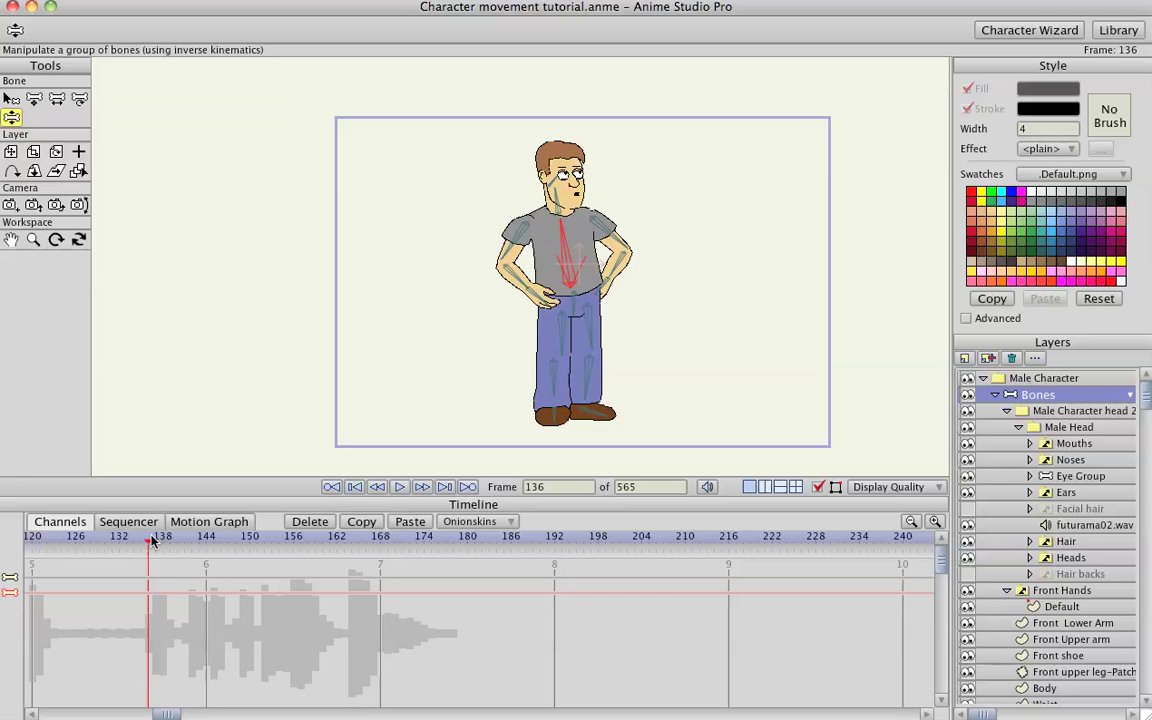
left_click_drag(146, 540, 141, 542)
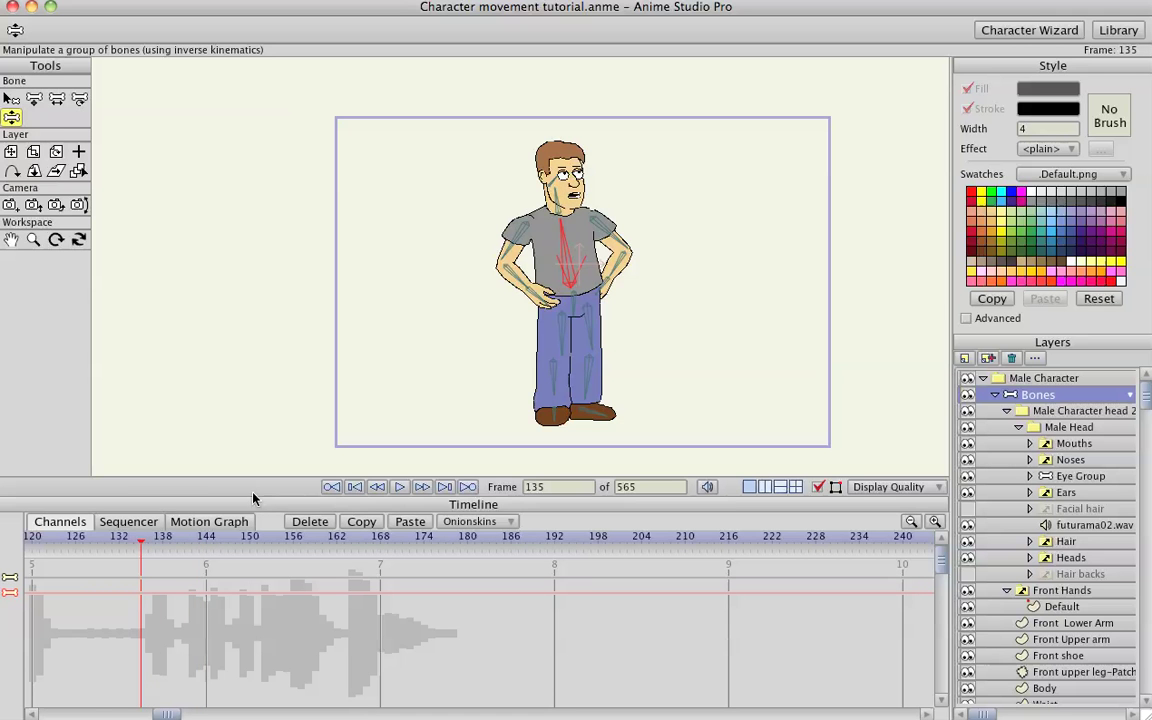
left_click_drag(623, 272, 612, 312)
left_click(170, 541)
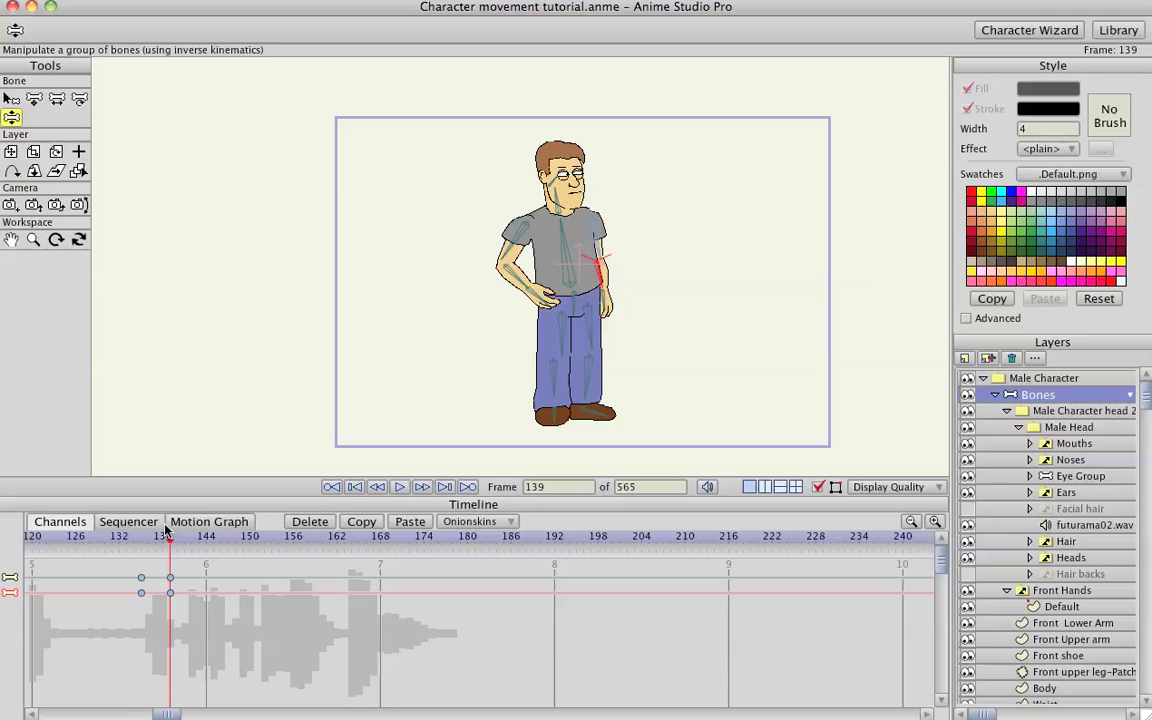
- Key the torso bone's current pose at frame 135 and lean the torso forward at frame 139
left_click(143, 541)
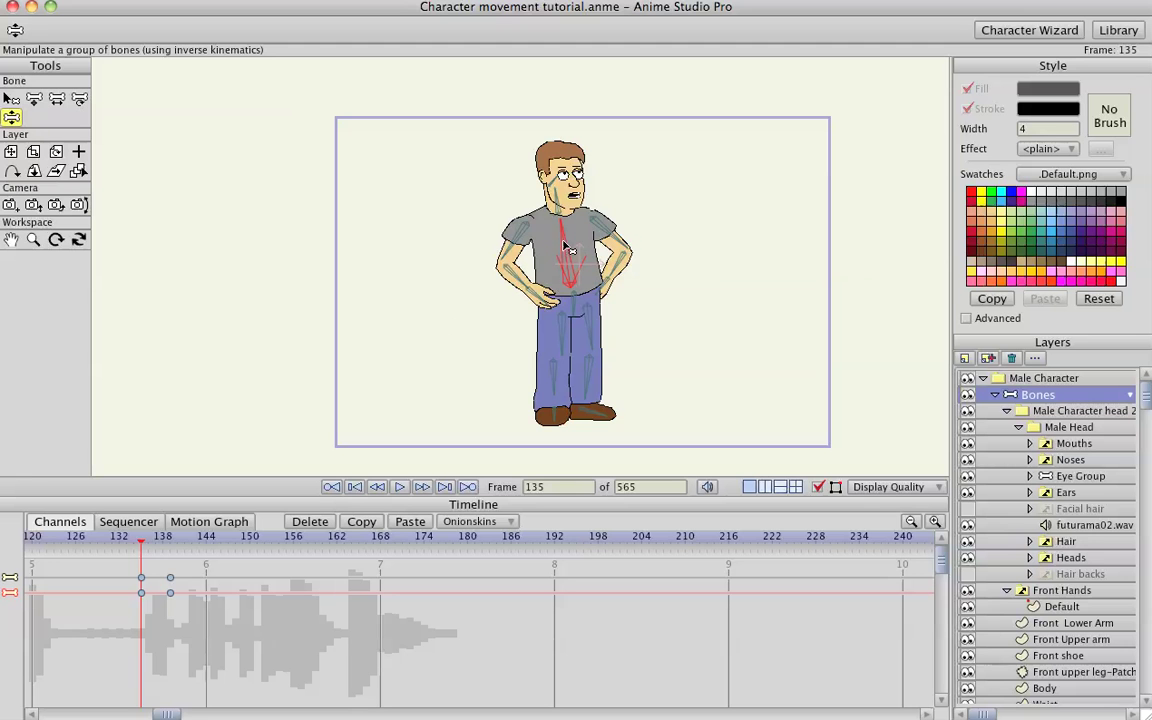
left_click(177, 539)
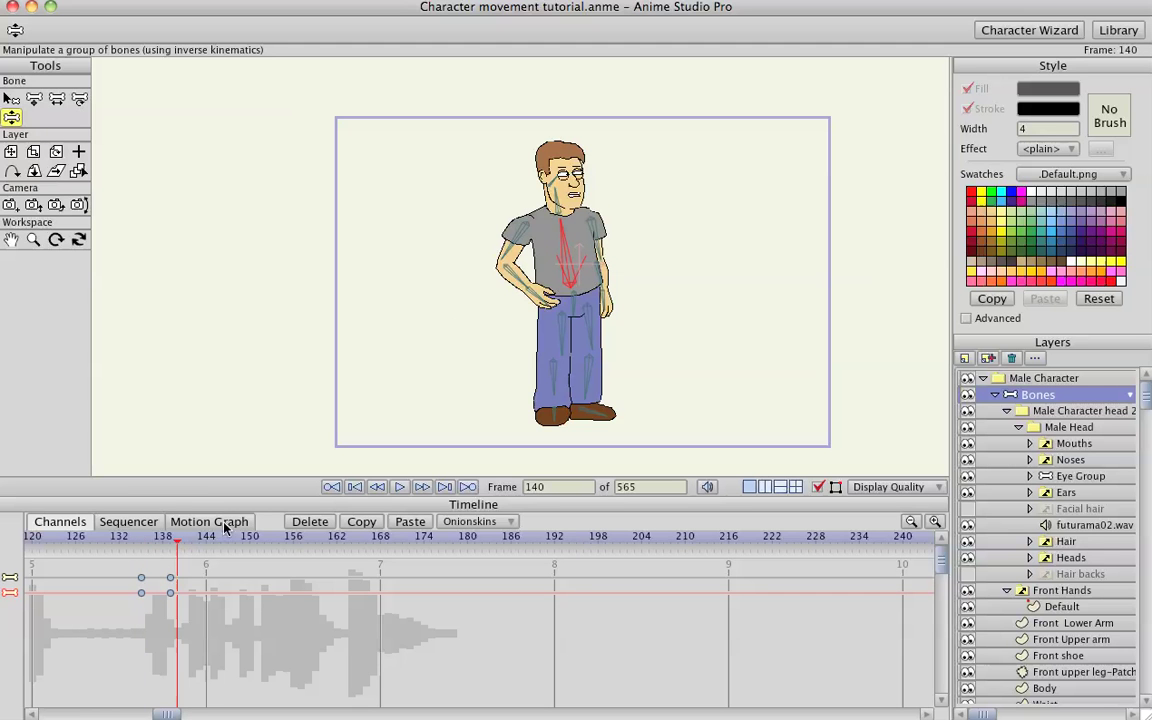
left_click(170, 539)
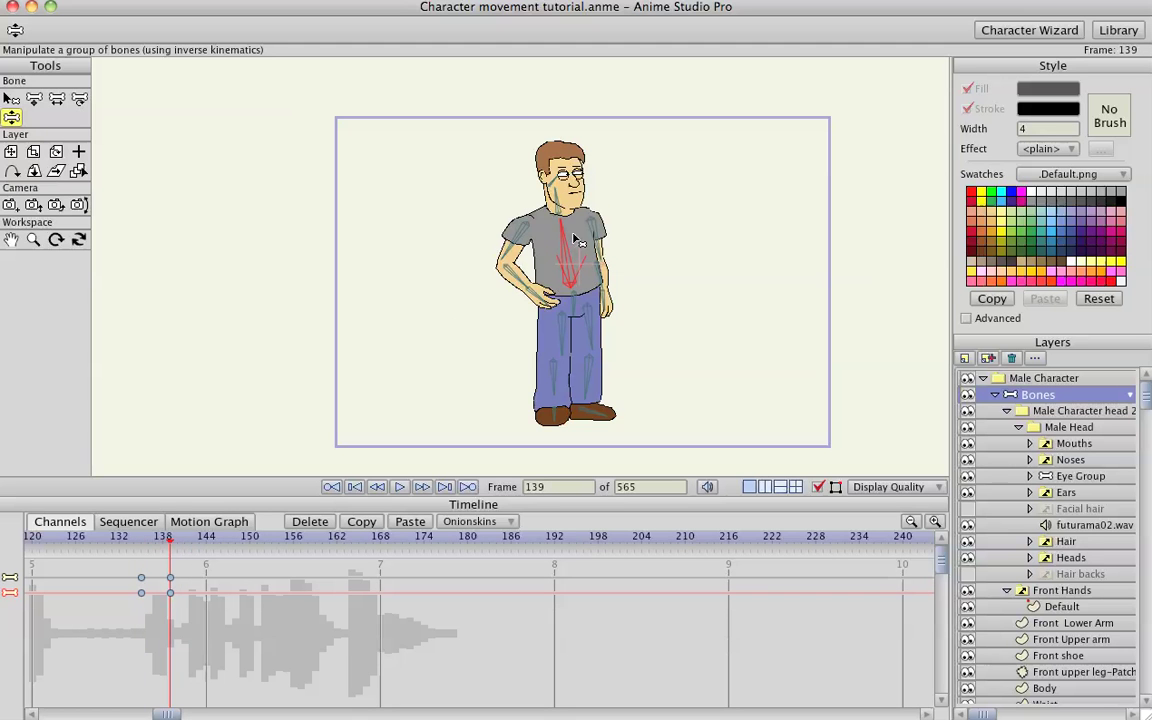
left_click_drag(575, 242, 582, 245)
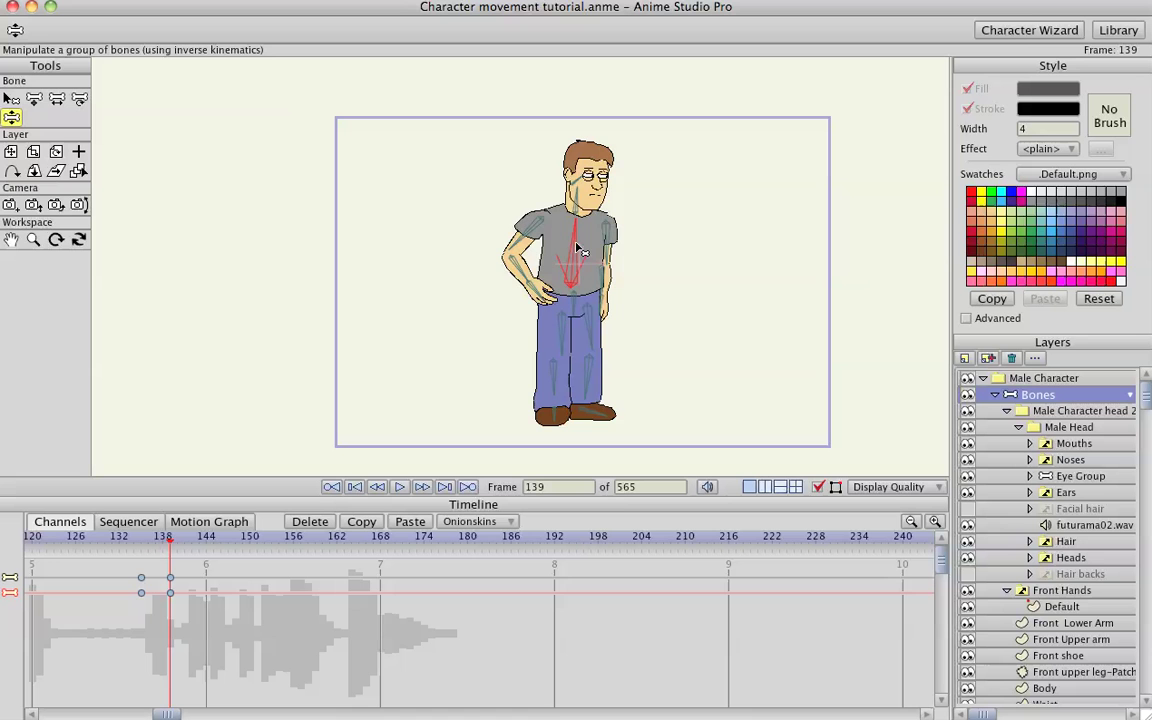
- Key the front arm at frame 135, raise its hand to the chin at frame 139, and play back the gesture
left_click(143, 541)
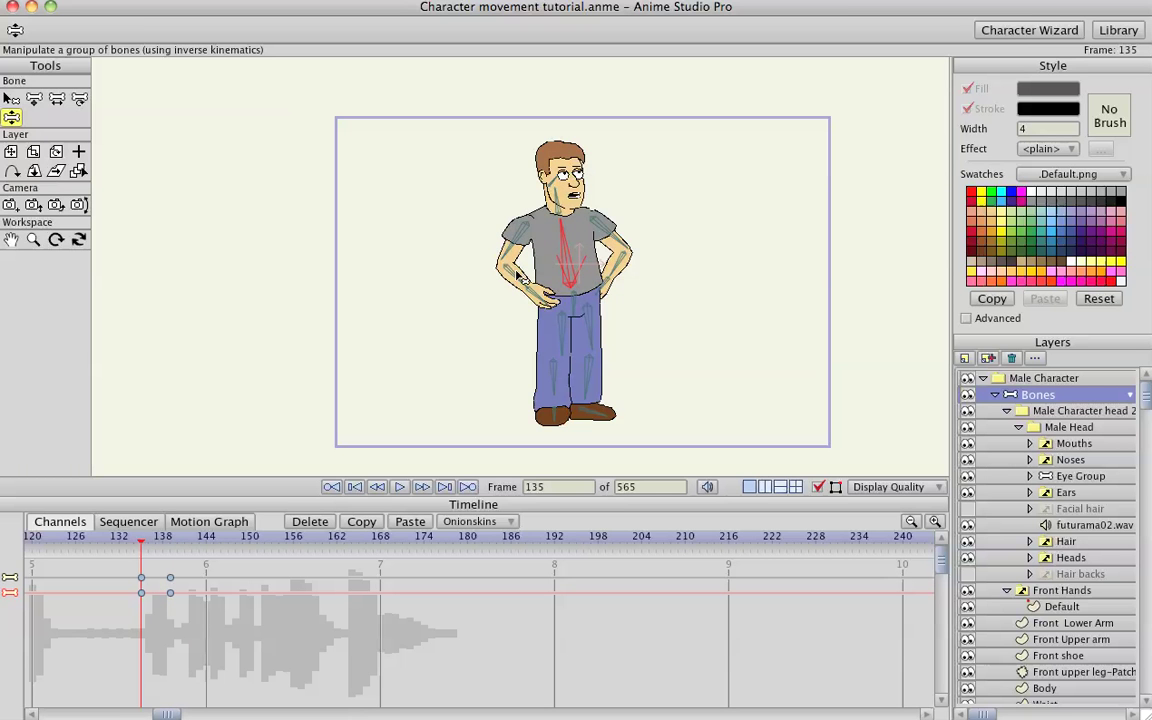
left_click(177, 541)
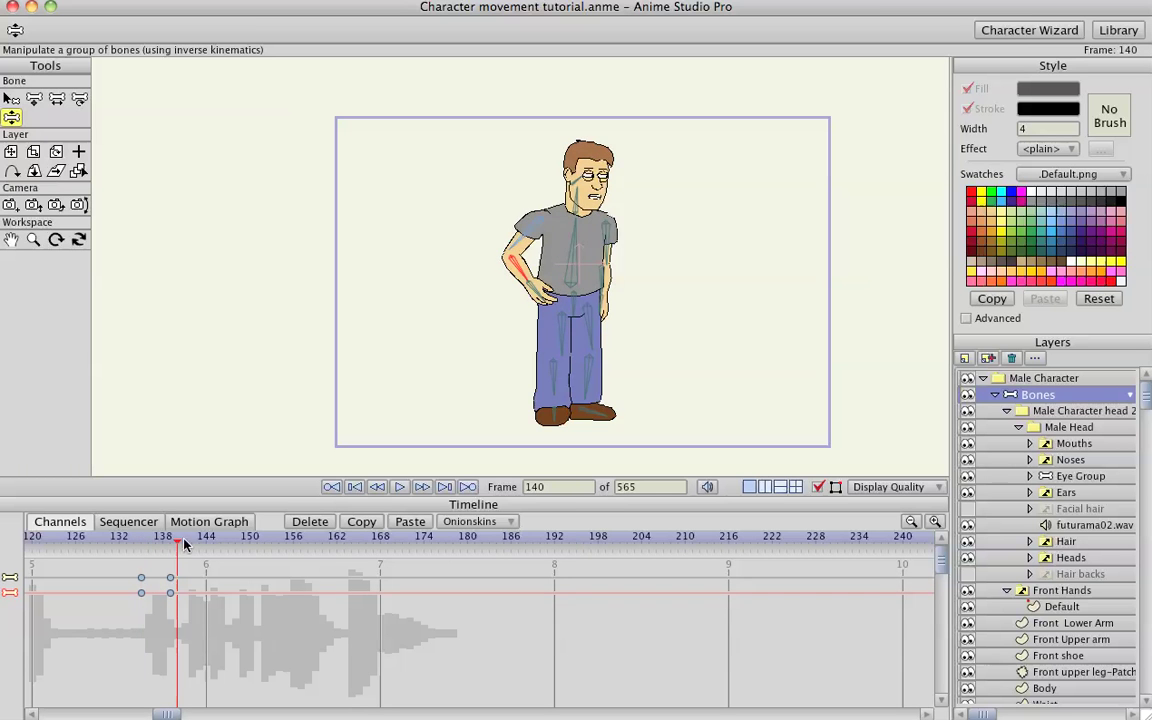
left_click(170, 545)
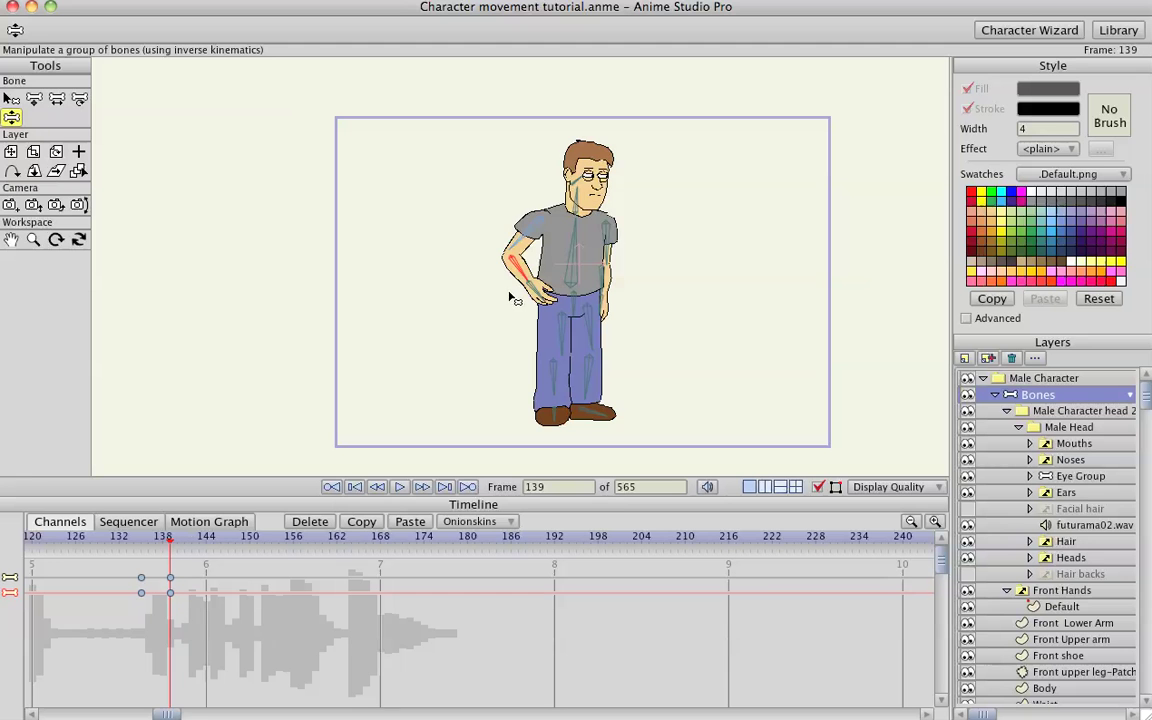
left_click_drag(529, 274, 589, 225)
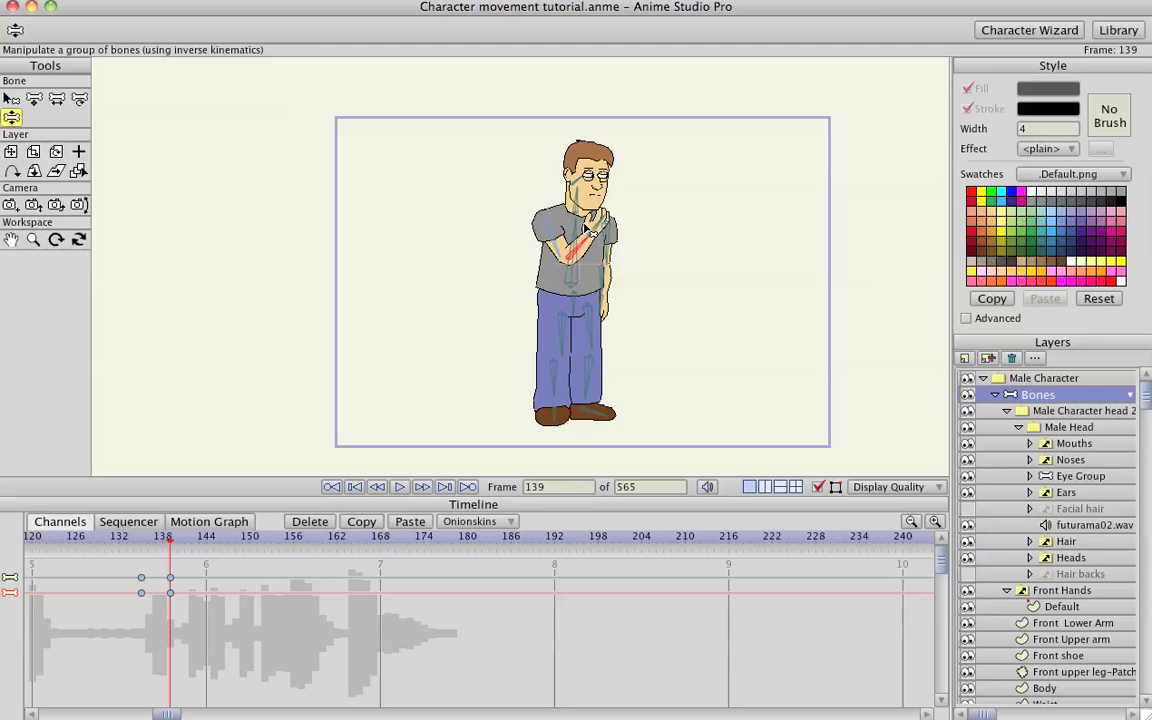
left_click(78, 542)
key("space")
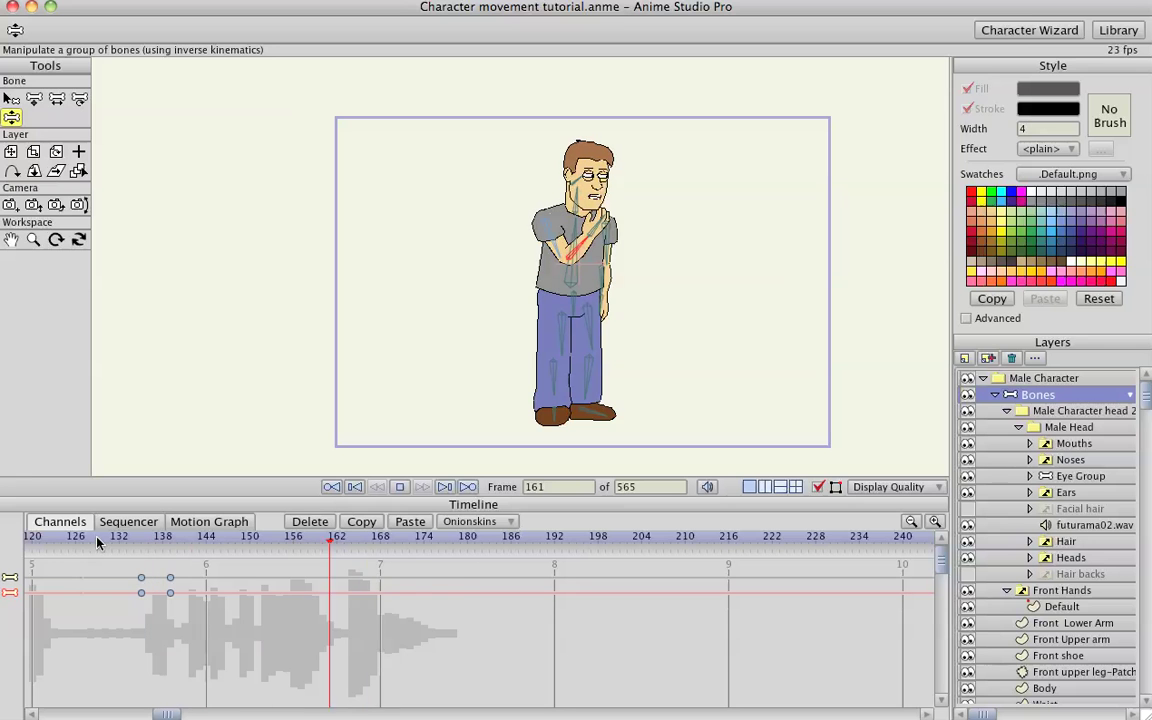
key("space")
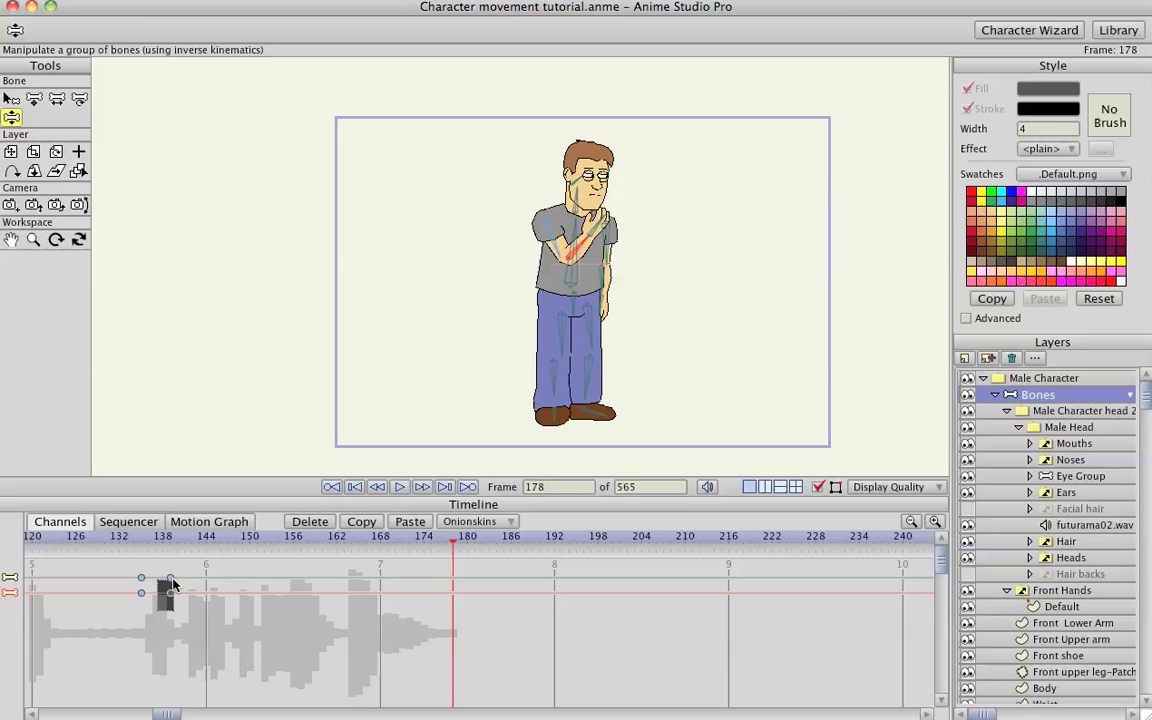
- Move the hand-to-chin pose's keyframes from frame 139 to frame 142 and play back the movement
left_click_drag(172, 583, 192, 583)
left_click(97, 541)
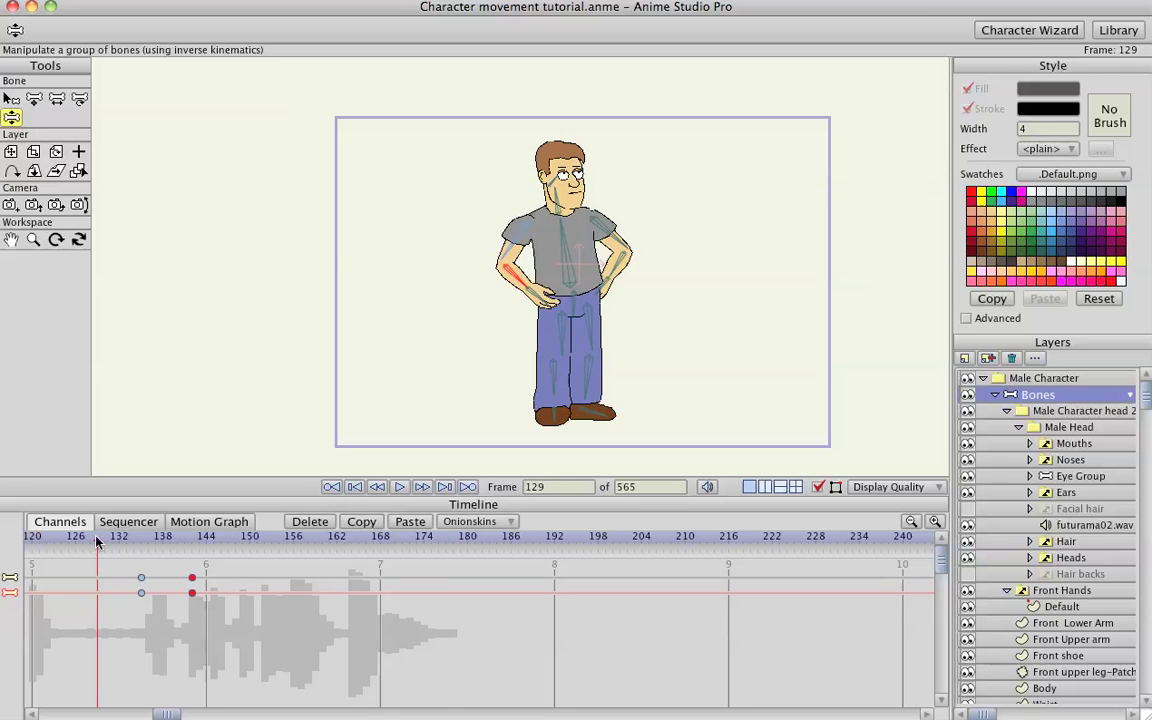
key("space")
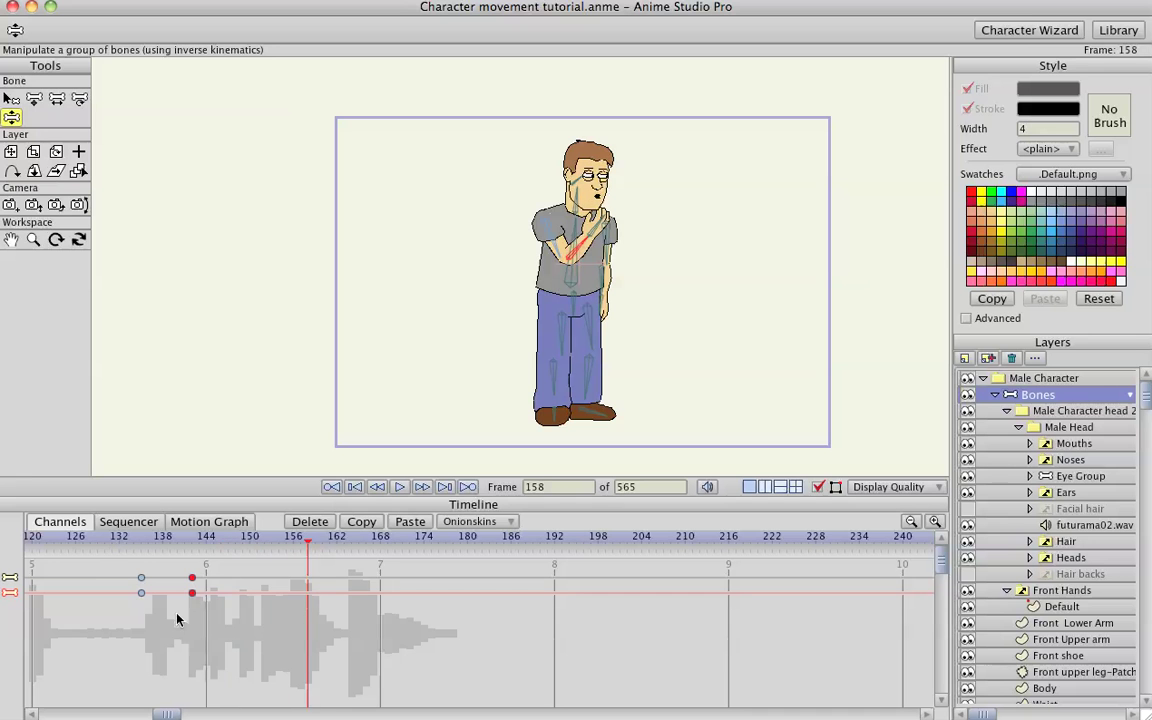
- Move the hand-to-chin pose's keyframes to frame 152 to slow the transition, and play back the result
left_click_drag(192, 583, 264, 590)
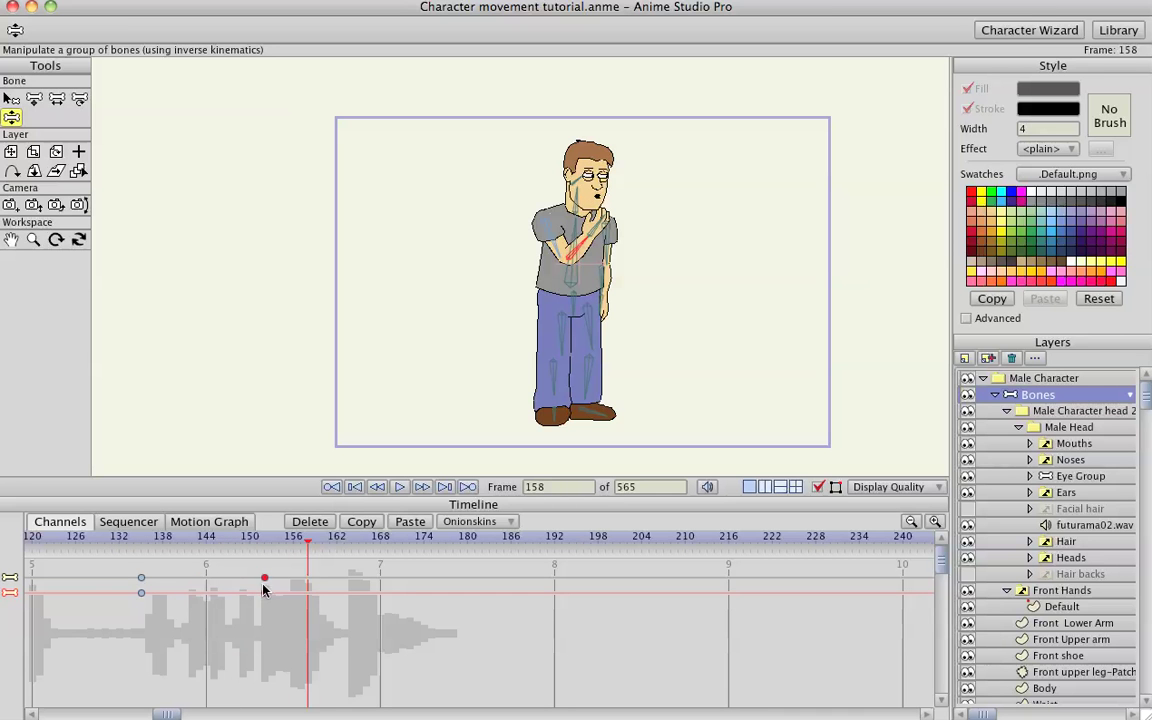
left_click(92, 541)
key("space")
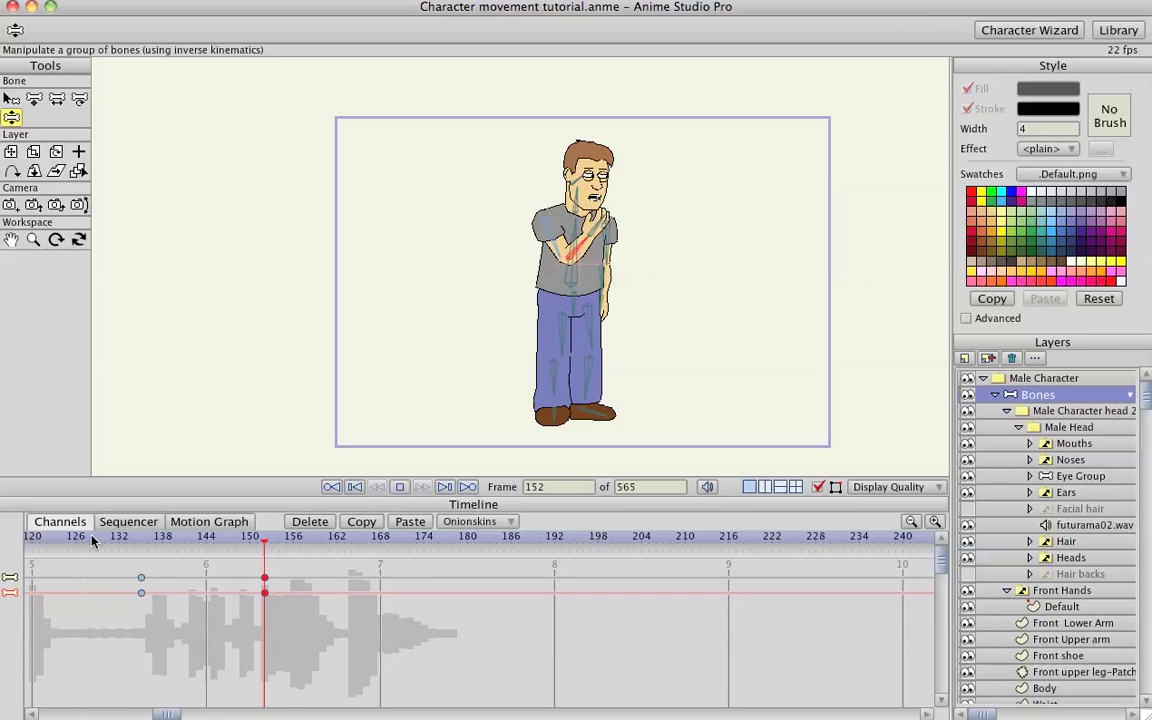
key("space")
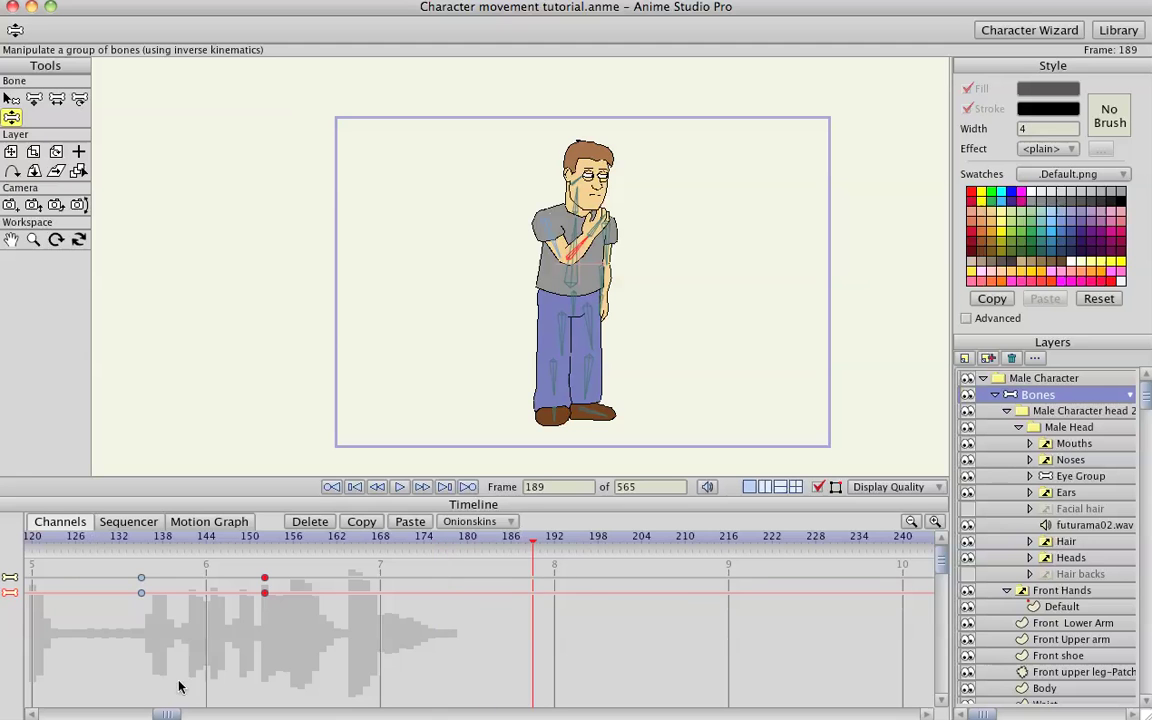
scroll(180, 686, "left", 10)
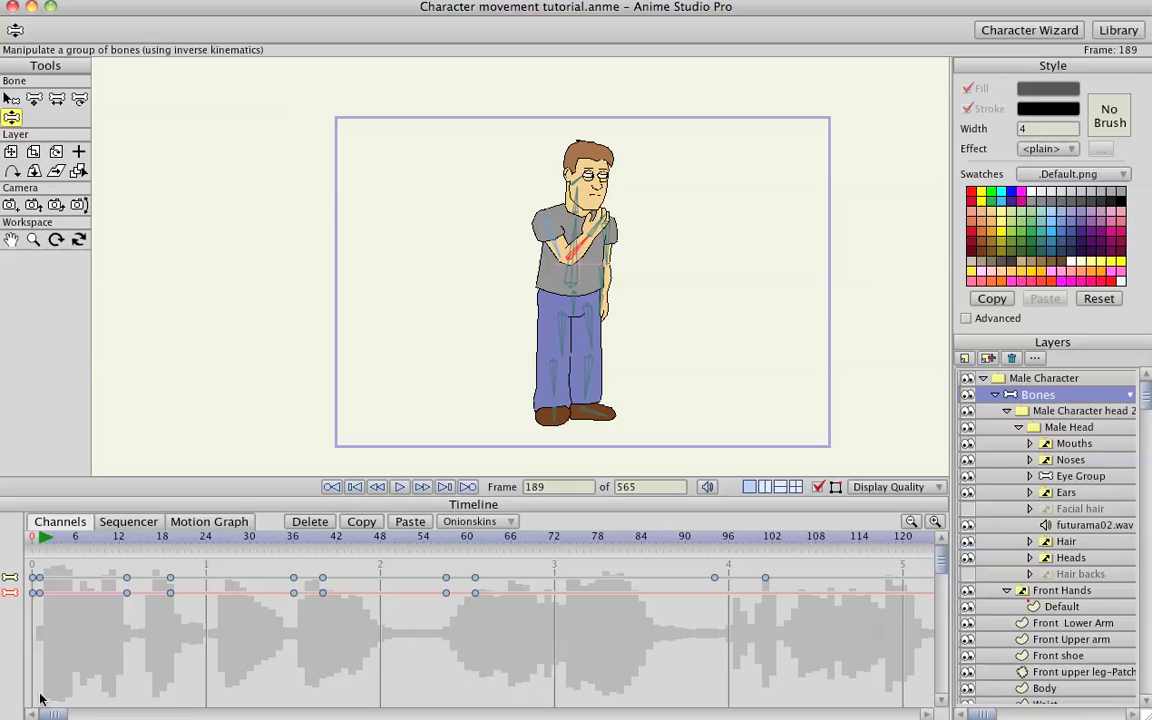